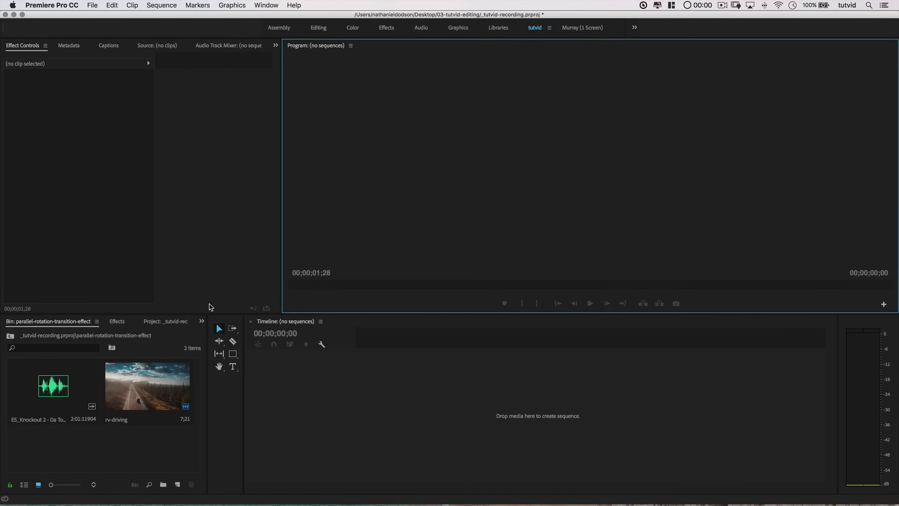
# - Create a new sequence from the rv-driving clip and name it flipped-effect
pyautogui.rightClick(138, 396)
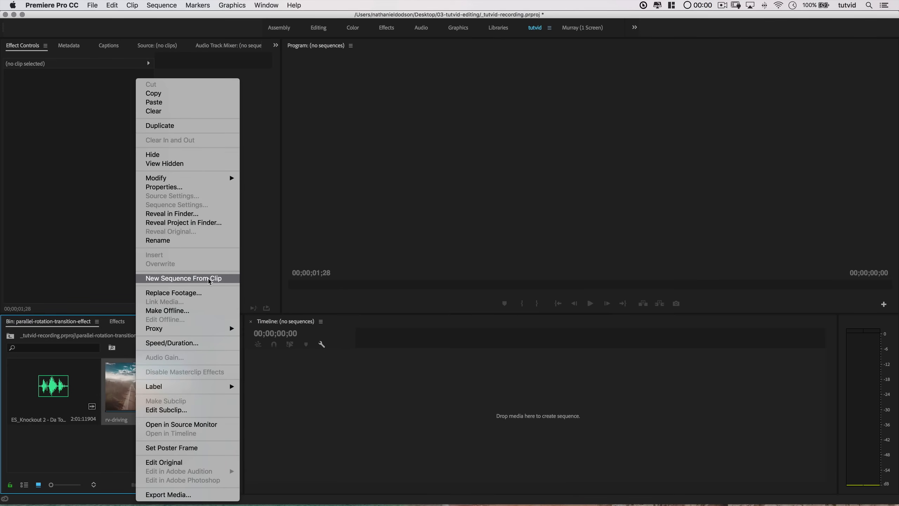
pyautogui.click(186, 281)
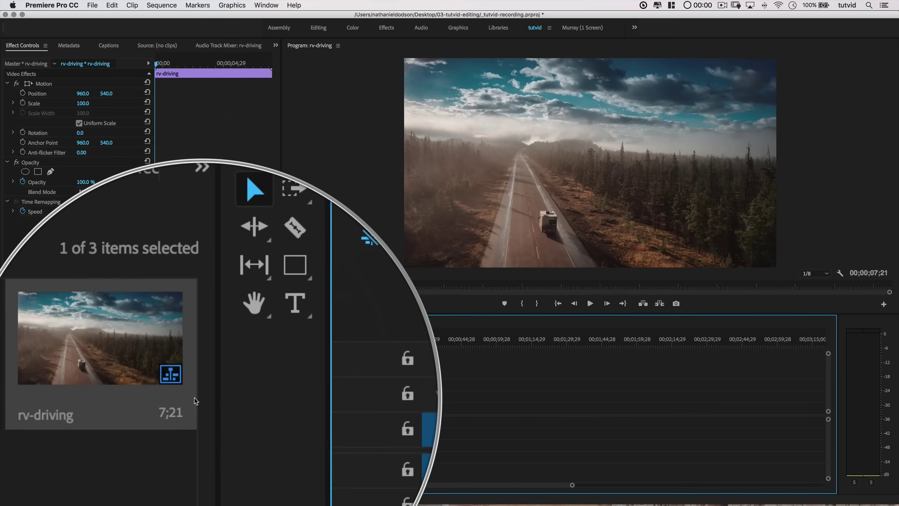
pyautogui.click(152, 404)
pyautogui.write('flipp')
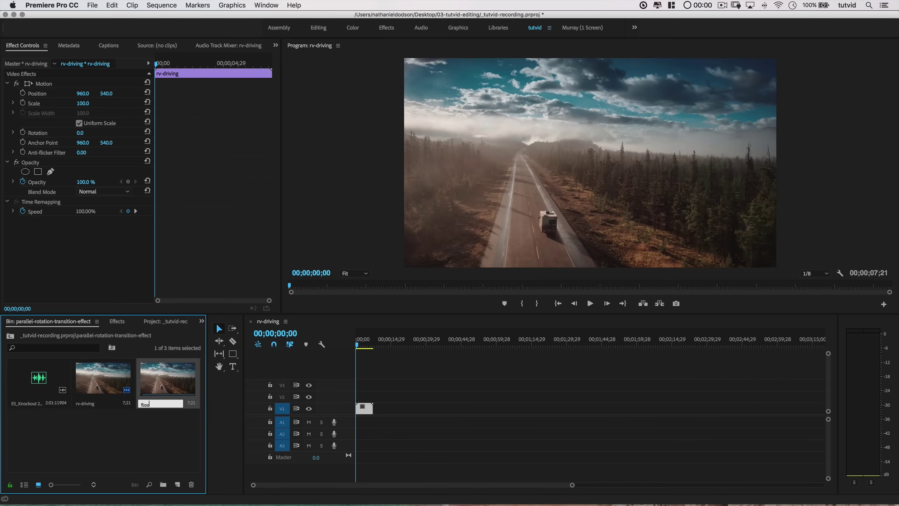
pyautogui.write('ed-effect')
pyautogui.press('Tab')
# - Place the ES_Knockout 2 music on A1 and enlarge the A1 and V1 tracks
pyautogui.click(137, 462)
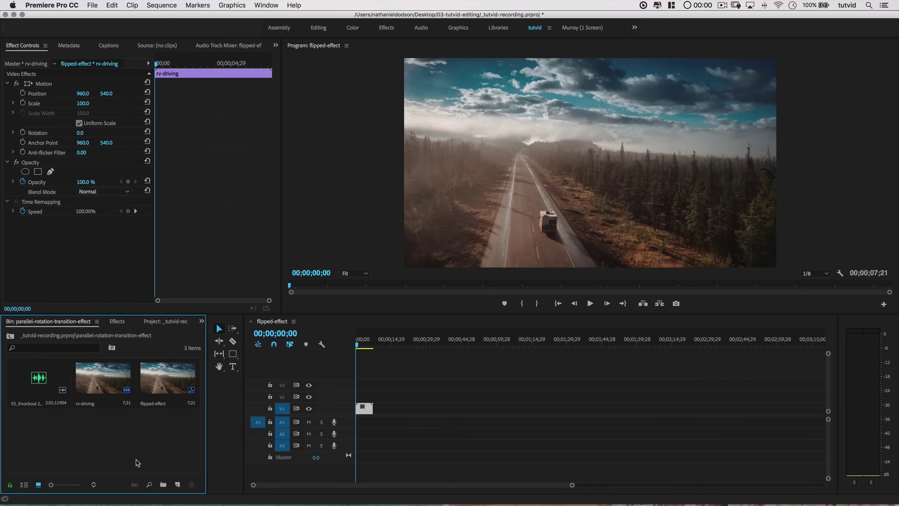
pyautogui.moveTo(39, 379); pyautogui.dragTo(359, 421)
pyautogui.press('=')
pyautogui.press('=')
pyautogui.press('=')
pyautogui.press('=')
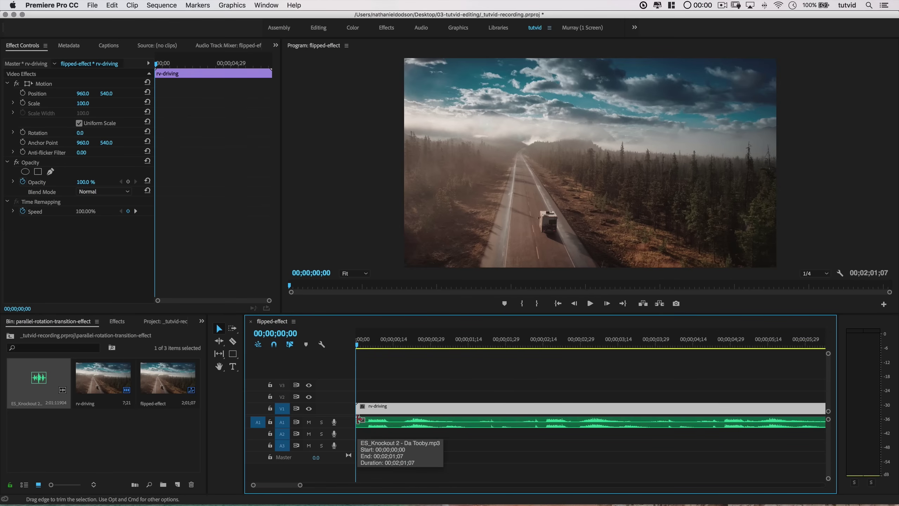
pyautogui.doubleClick(284, 418)
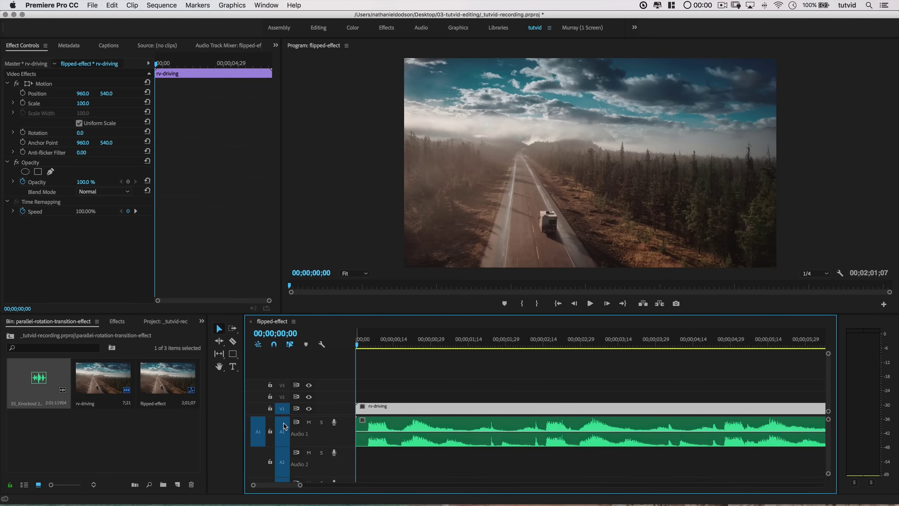
pyautogui.doubleClick(284, 413)
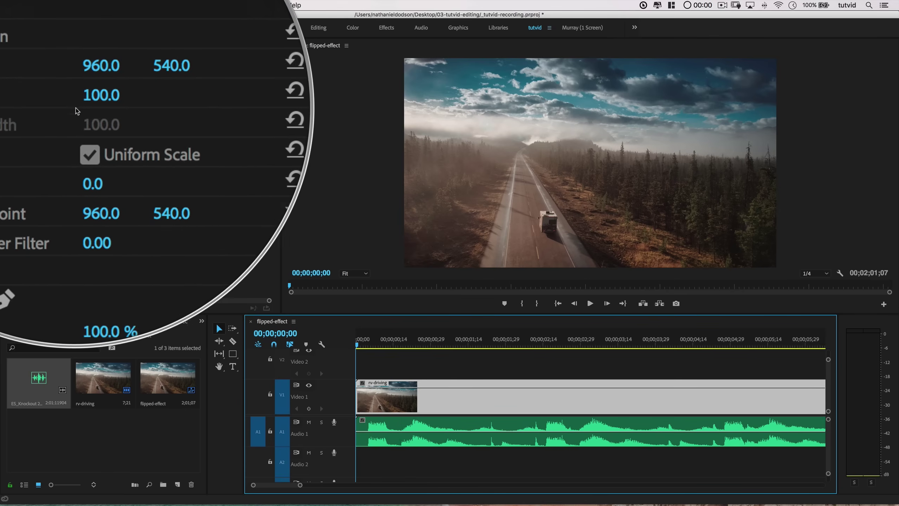
# - Set the rv-driving clip's Scale to 120 in Effect Controls
pyautogui.click(87, 103)
pyautogui.write('120')
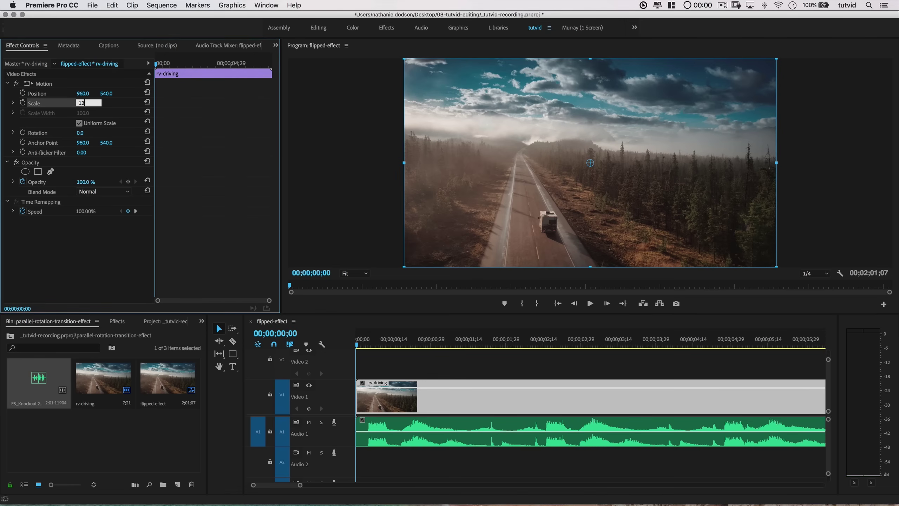
pyautogui.press('Return')
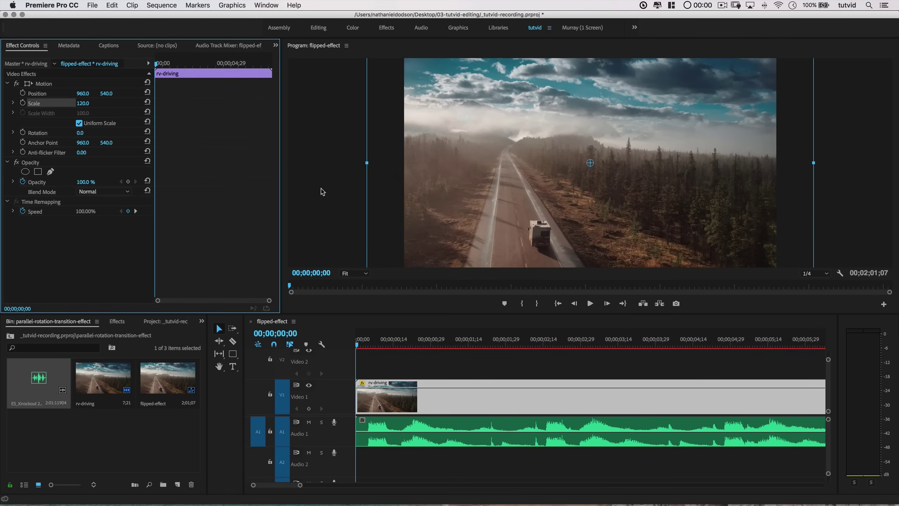
pyautogui.click(322, 192)
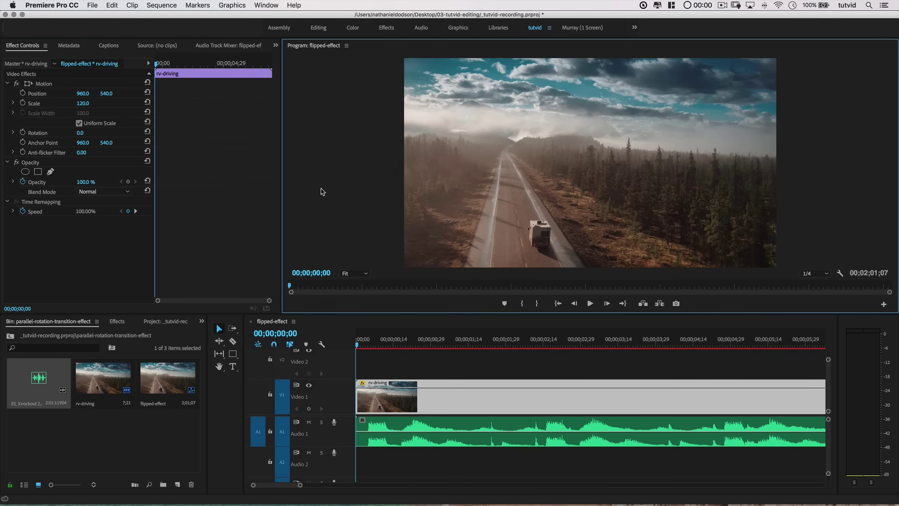
# - Move the clip up and right to position 1093.1, 454.3, with monitor zoom at 75%
pyautogui.click(449, 182)
pyautogui.moveTo(468, 200); pyautogui.dragTo(479, 192)
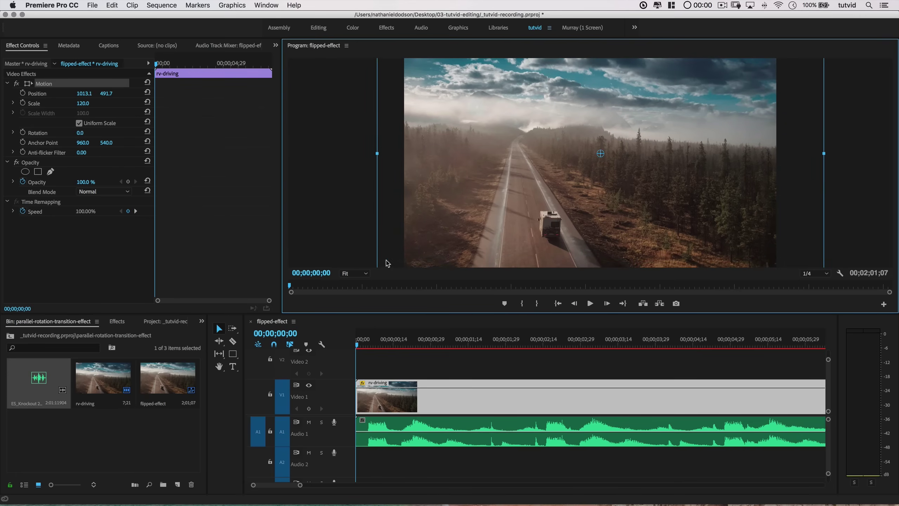
pyautogui.click(365, 273)
pyautogui.click(356, 322)
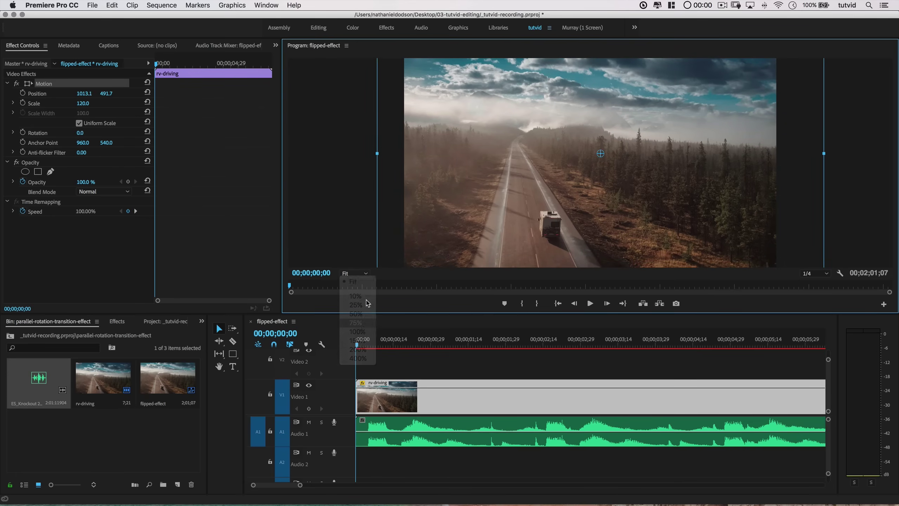
pyautogui.moveTo(513, 186); pyautogui.dragTo(526, 185)
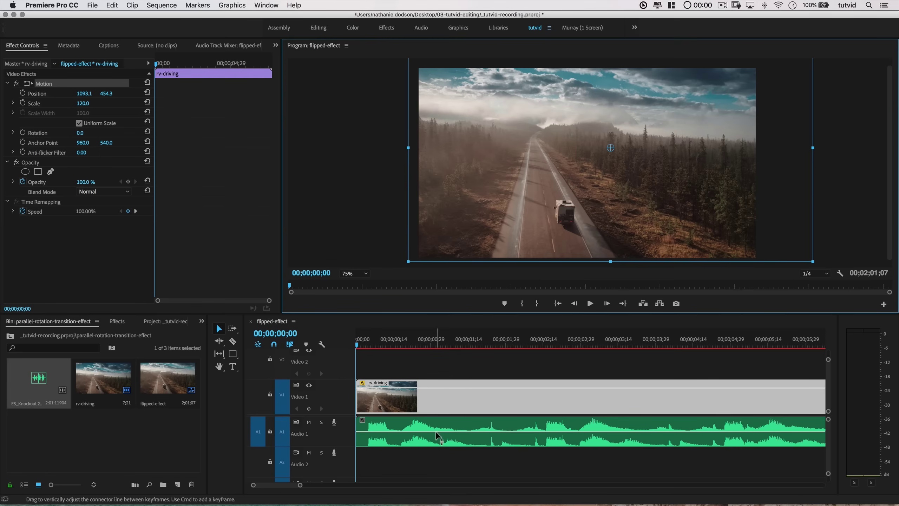
# - Nest the rv-driving clip on Video 1 as a sequence named nesty
pyautogui.rightClick(399, 408)
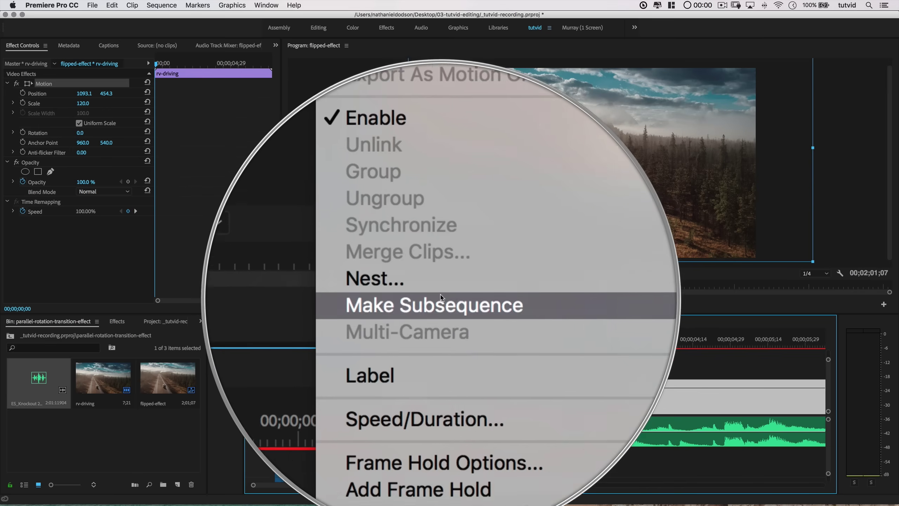
pyautogui.click(437, 291)
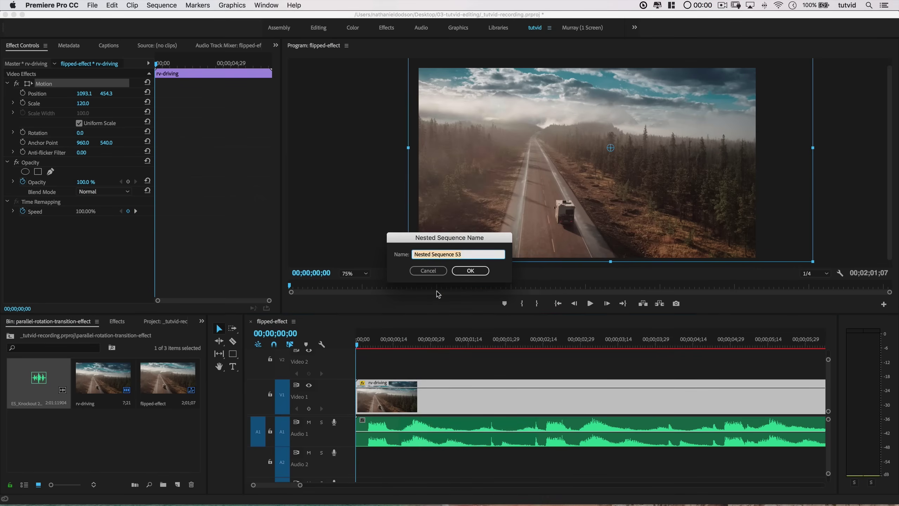
pyautogui.moveTo(460, 244); pyautogui.dragTo(389, 260)
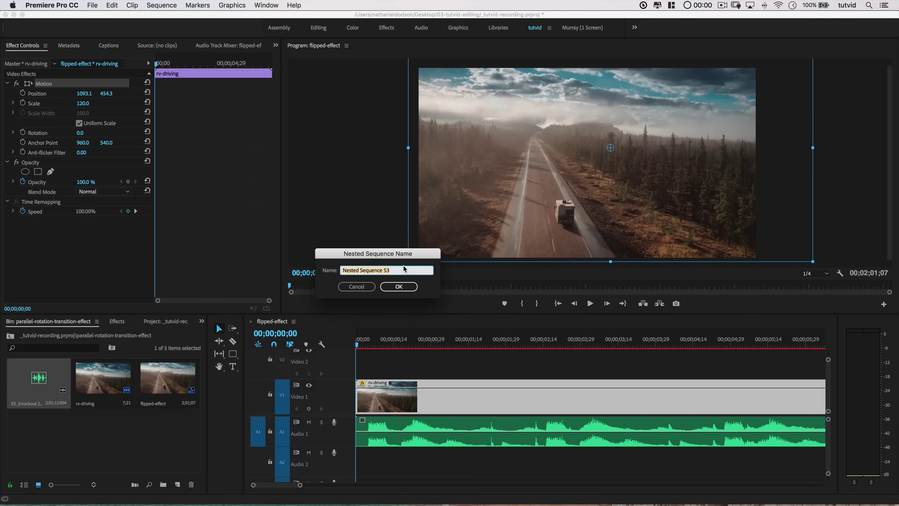
pyautogui.write('nesty')
pyautogui.press('Return')
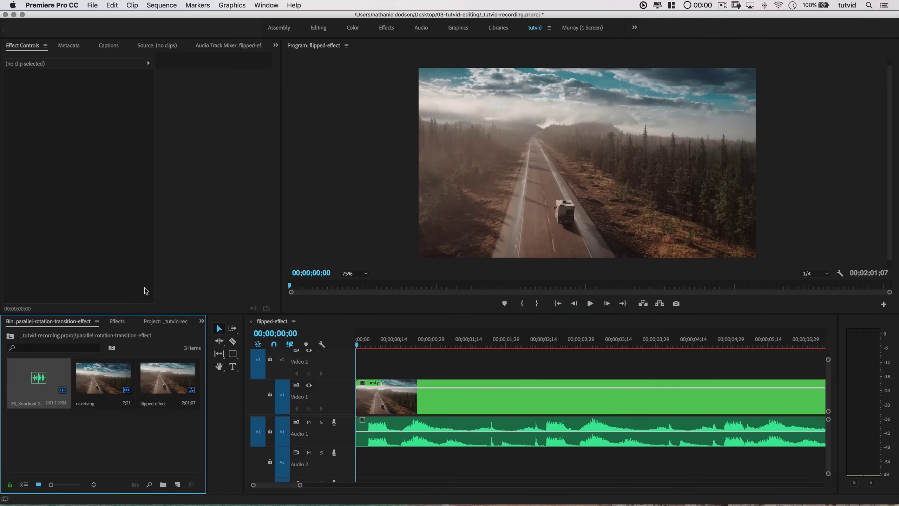
# - Apply the Replicate effect to nesty with Count 3 for a 3x3 grid
pyautogui.click(118, 321)
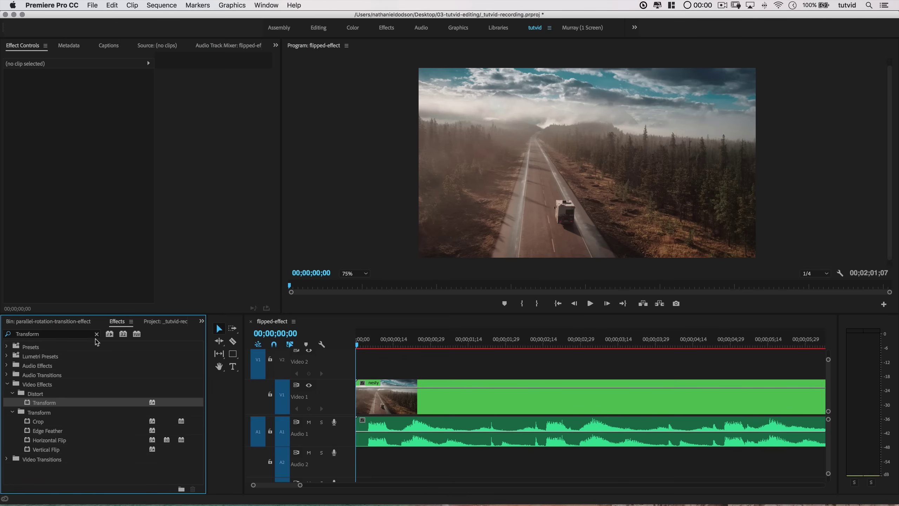
pyautogui.click(49, 334)
pyautogui.write('Replicat')
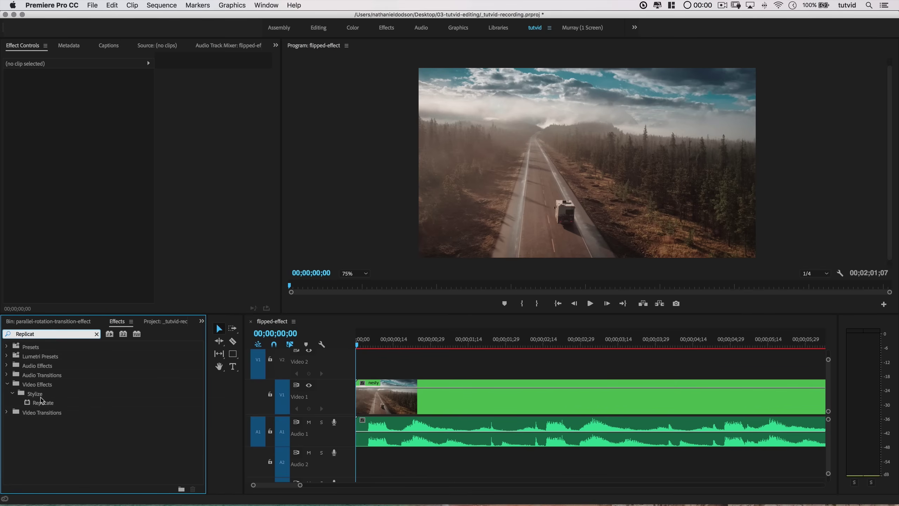
pyautogui.moveTo(42, 400); pyautogui.dragTo(496, 411)
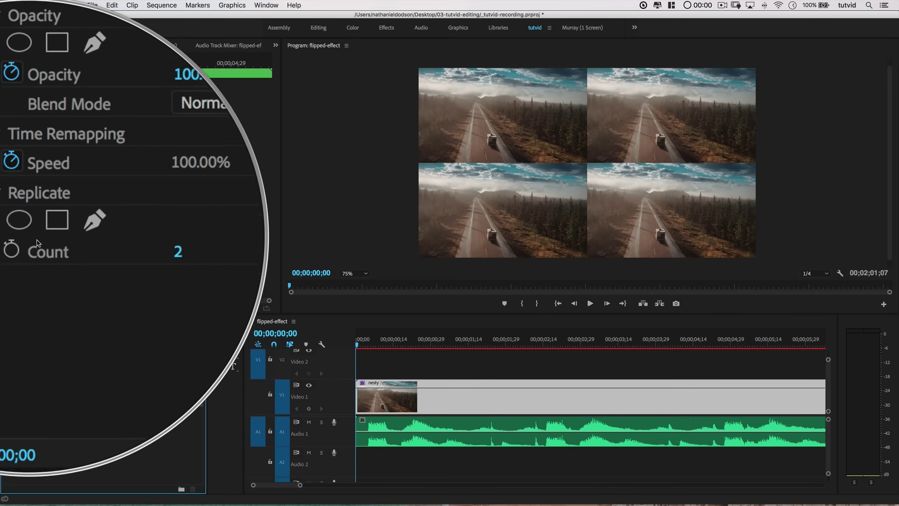
pyautogui.click(80, 241)
pyautogui.write('3')
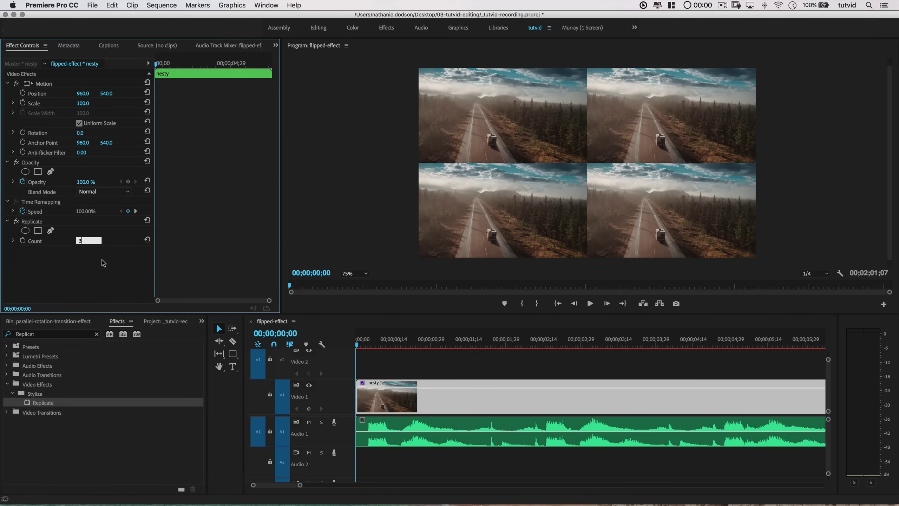
pyautogui.press('Return')
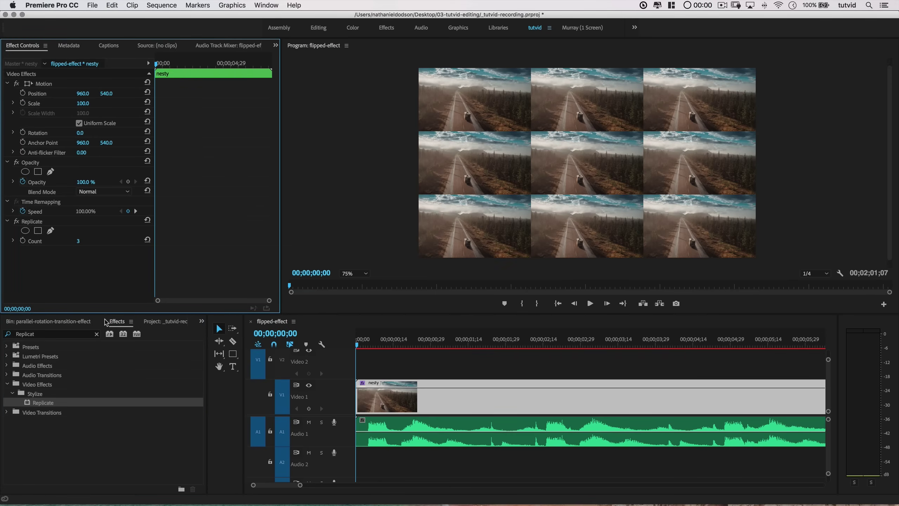
# - Apply a Mirror effect to nesty with Reflection Center X 1279
pyautogui.click(96, 333)
pyautogui.write('Mirror')
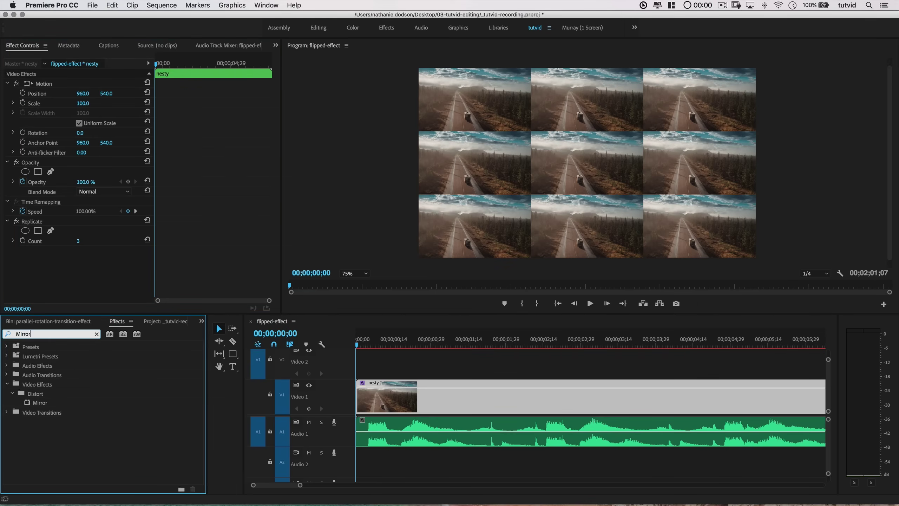
pyautogui.moveTo(40, 402); pyautogui.dragTo(440, 404)
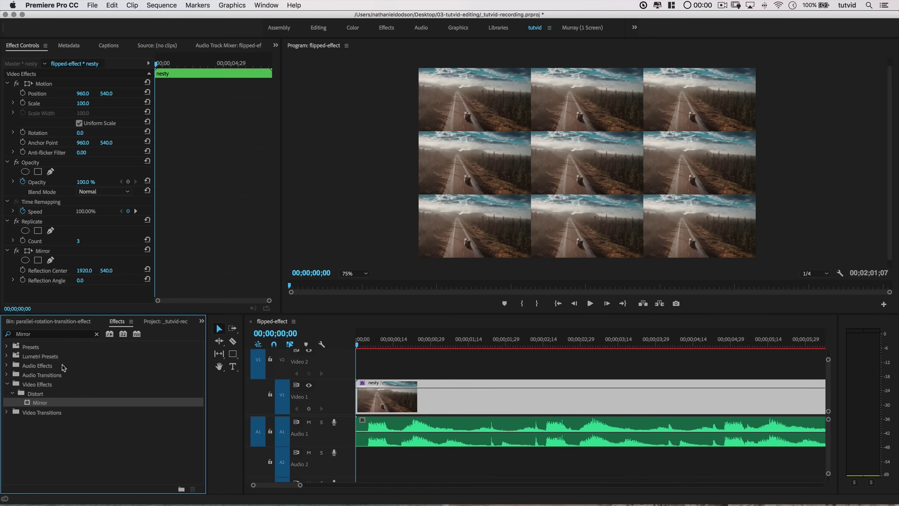
pyautogui.click(57, 321)
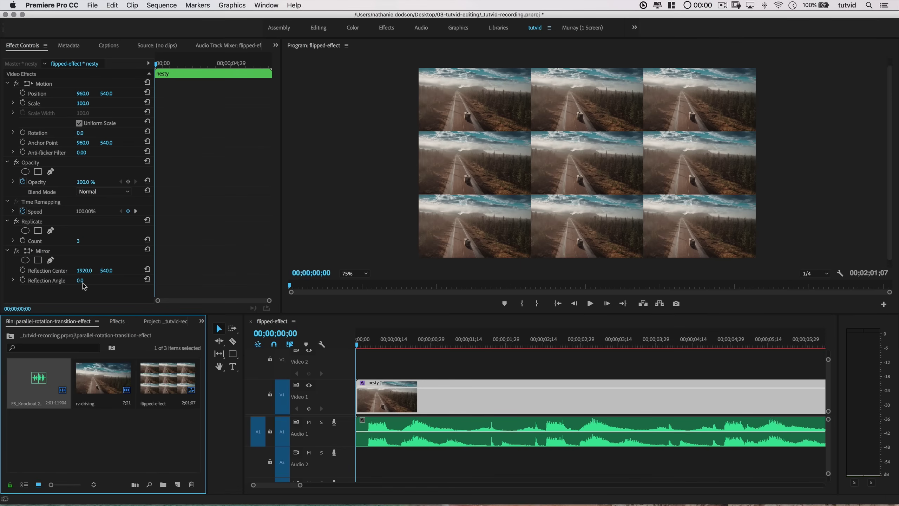
pyautogui.click(84, 270)
pyautogui.write('1279')
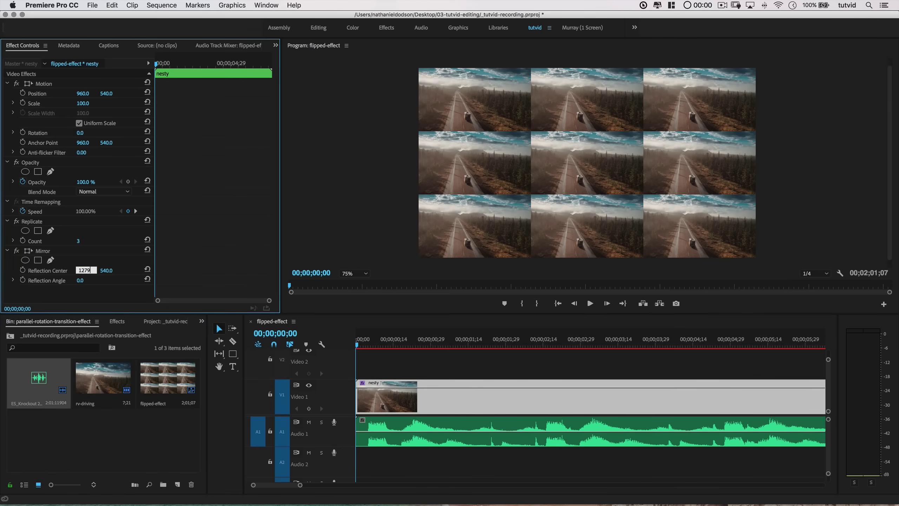
pyautogui.press('Tab')
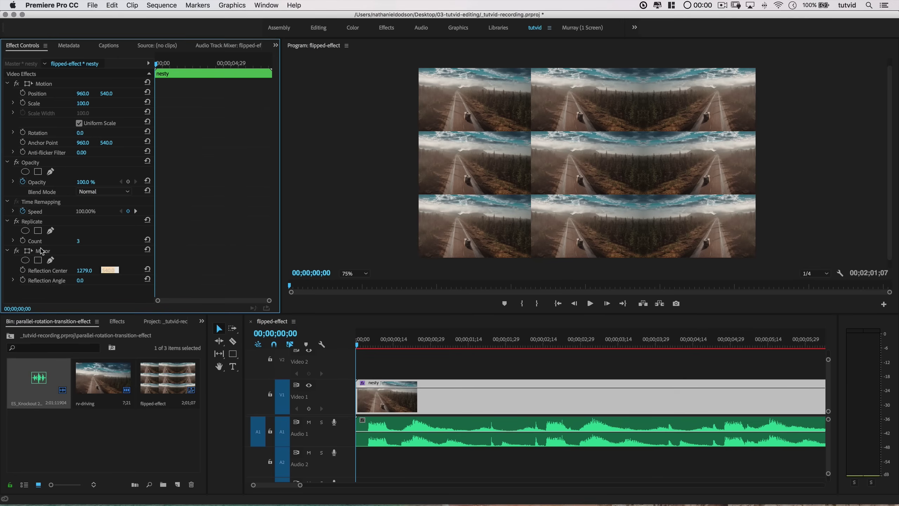
# - Copy the Mirror effect and paste a duplicate into Effect Controls
pyautogui.click(42, 251)
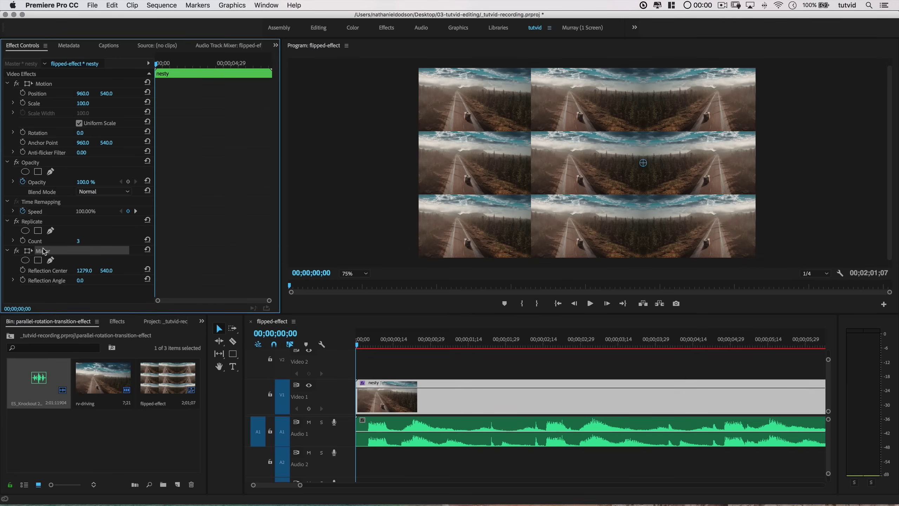
pyautogui.rightClick(49, 253)
pyautogui.click(66, 306)
pyautogui.click(7, 250)
pyautogui.click(49, 274)
pyautogui.rightClick(39, 271)
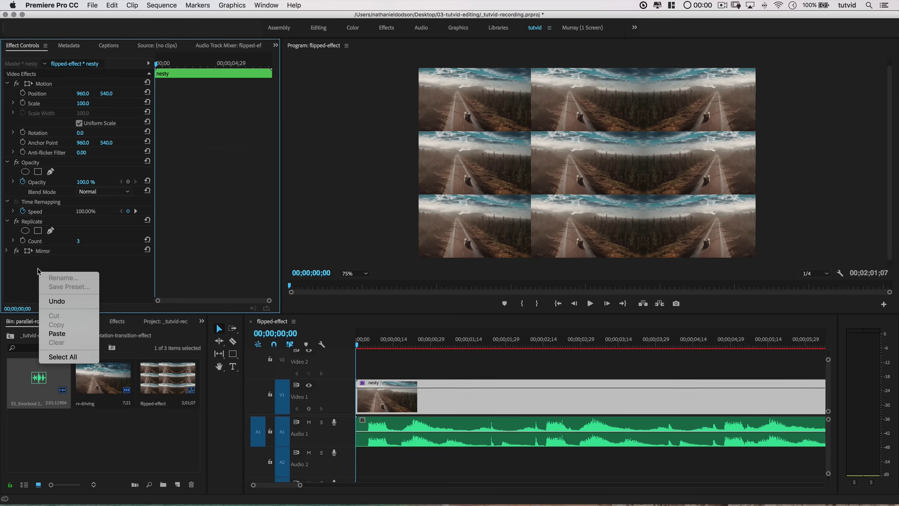
pyautogui.click(62, 334)
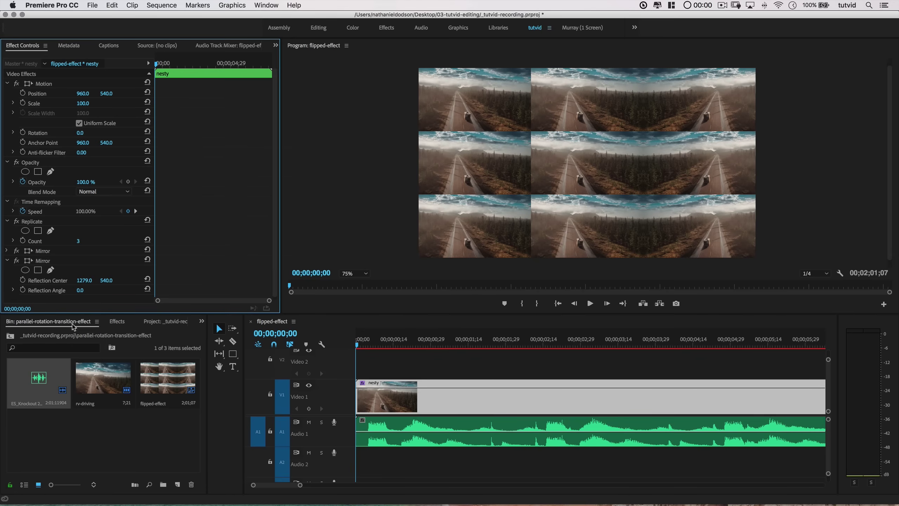
# - Set the second Mirror's Reflection Angle to 180 and Center X to 640
pyautogui.click(88, 291)
pyautogui.write('180')
pyautogui.press('Return')
pyautogui.click(85, 281)
pyautogui.write('640')
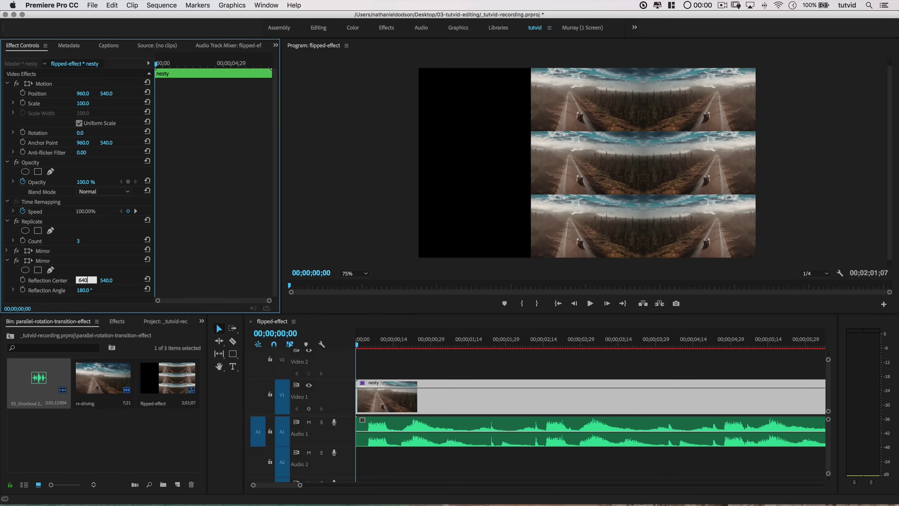
pyautogui.press('Tab')
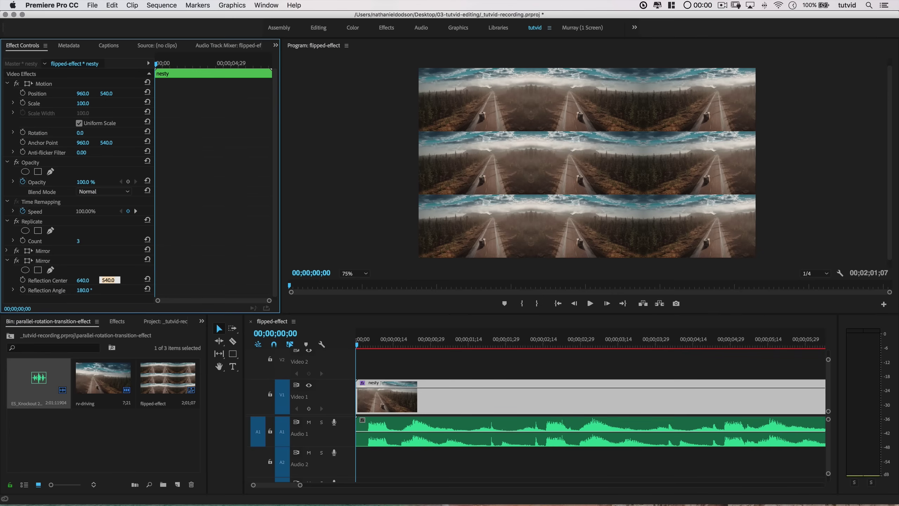
# - Paste a third Mirror and set its Reflection Center to 640, 719 with Angle 90°
pyautogui.click(9, 262)
pyautogui.rightClick(42, 260)
pyautogui.click(62, 316)
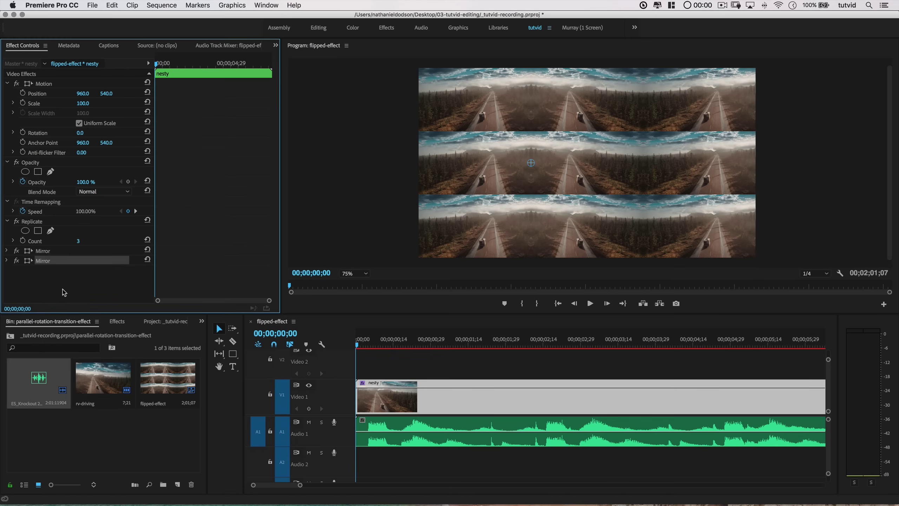
pyautogui.rightClick(64, 292)
pyautogui.click(67, 314)
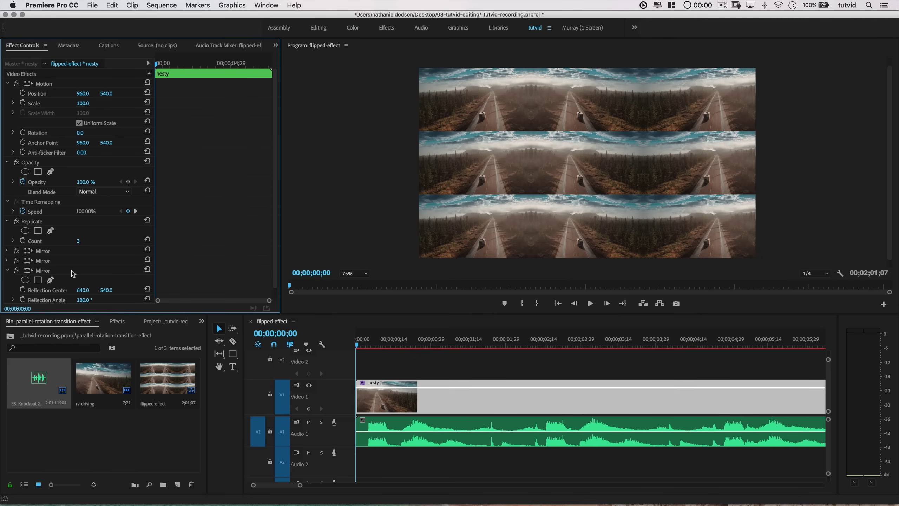
pyautogui.scroll(-1, 72, 272)
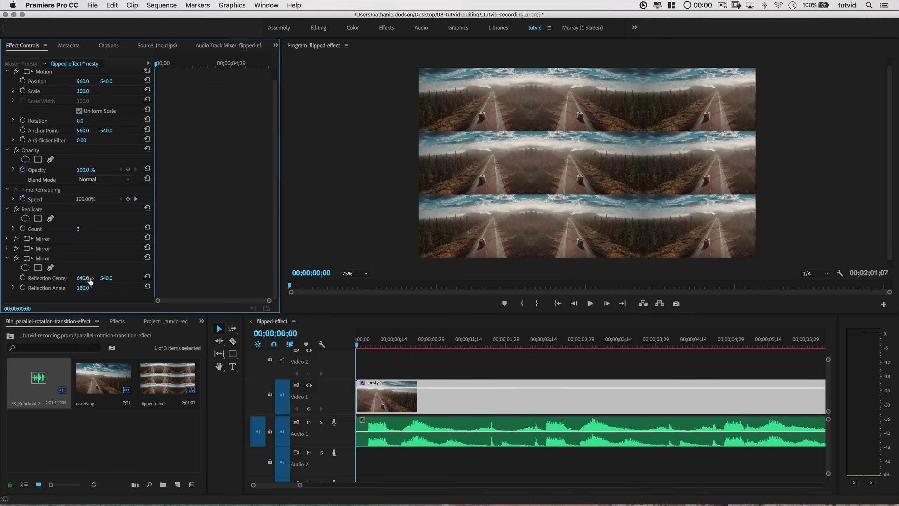
pyautogui.click(107, 277)
pyautogui.write('19')
pyautogui.press('Tab')
pyautogui.write('90')
pyautogui.press('Return')
# - Paste a fourth Mirror and set its Angle to 270° and Center to 640, 360
pyautogui.click(7, 258)
pyautogui.click(50, 270)
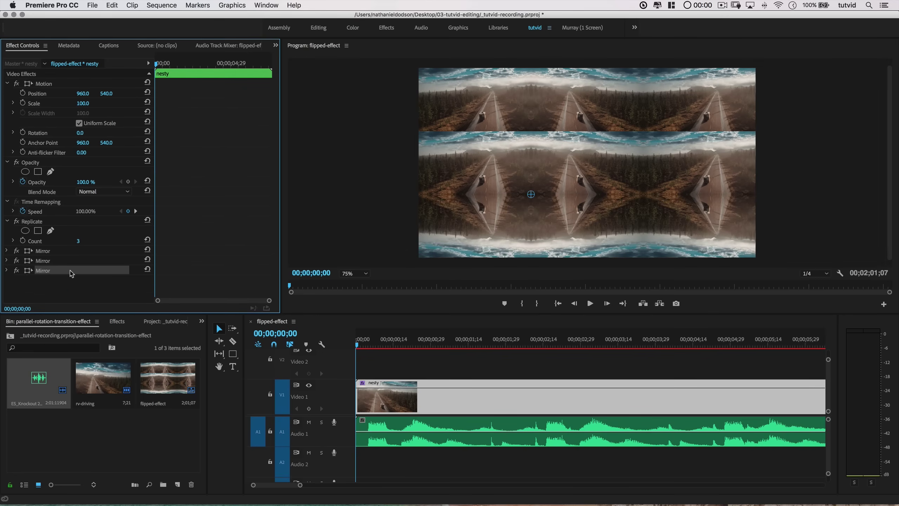
pyautogui.rightClick(62, 297)
pyautogui.click(67, 335)
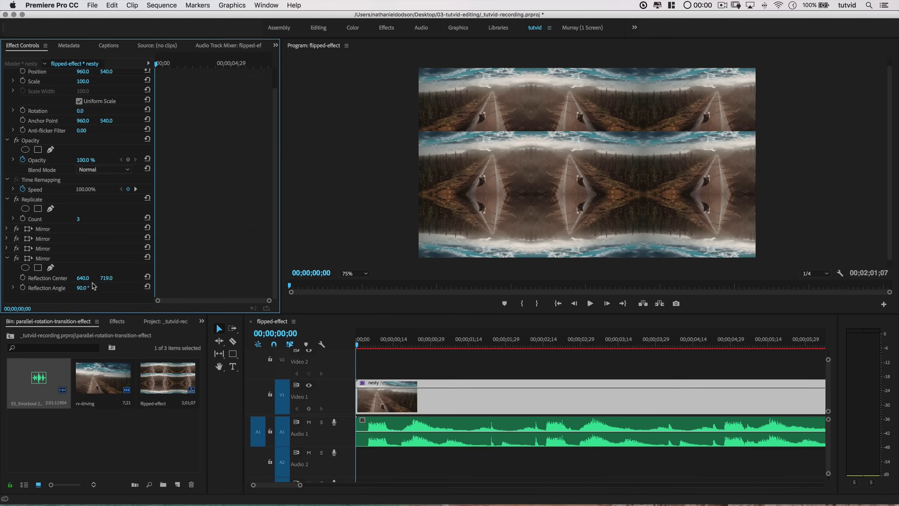
pyautogui.click(83, 287)
pyautogui.write('270')
pyautogui.press('Return')
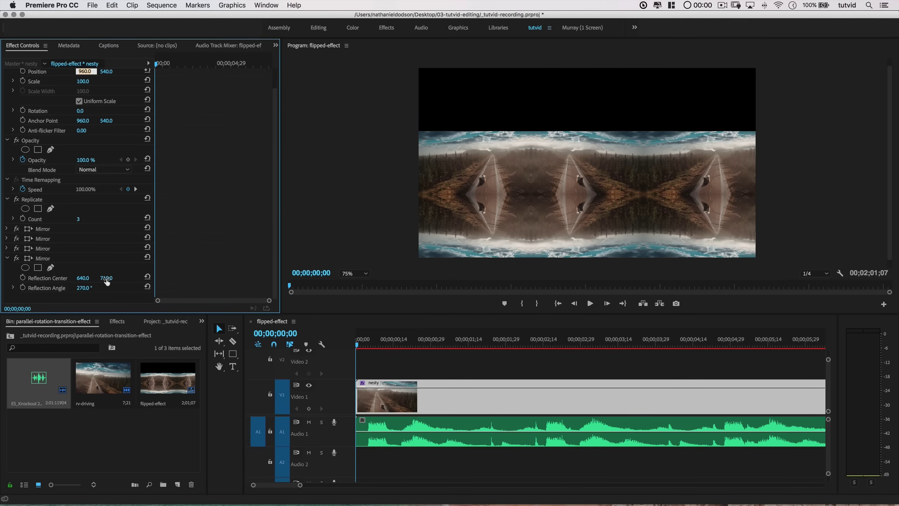
pyautogui.click(106, 278)
pyautogui.write('360')
pyautogui.press('Tab')
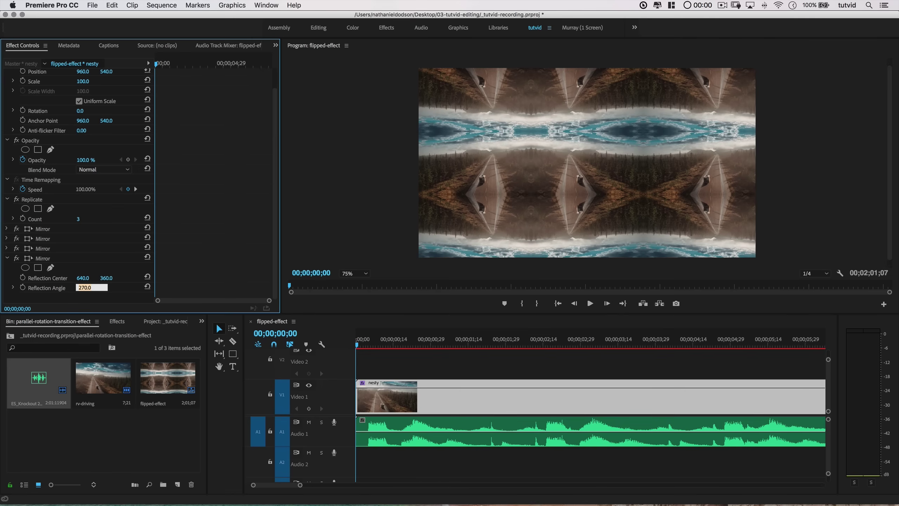
pyautogui.click(7, 258)
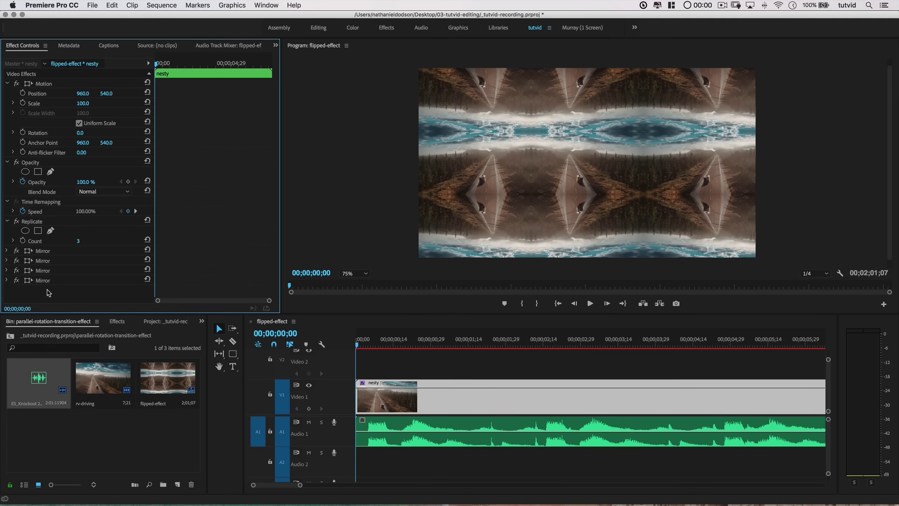
pyautogui.click(7, 221)
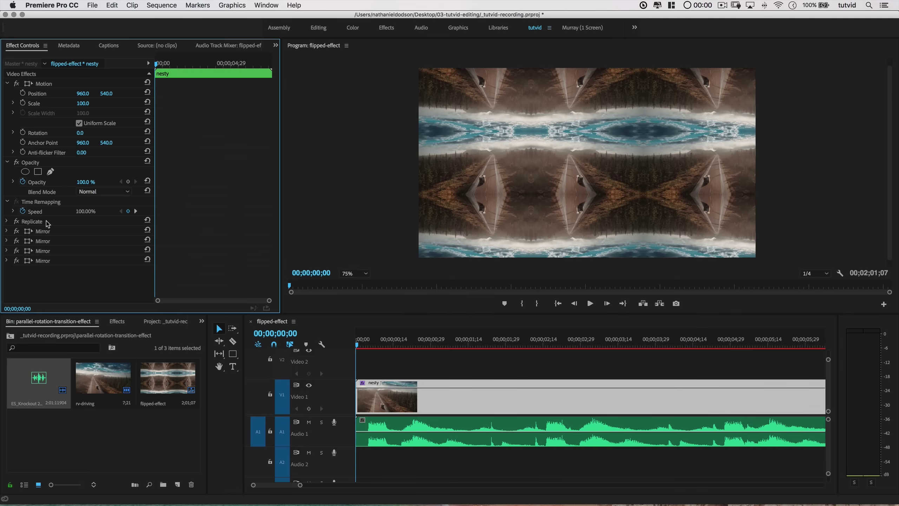
pyautogui.click(48, 222)
pyautogui.keyDown('shift'); pyautogui.click(57, 232); pyautogui.keyUp('shift')
pyautogui.keyDown('shift'); pyautogui.click(52, 241); pyautogui.keyUp('shift')
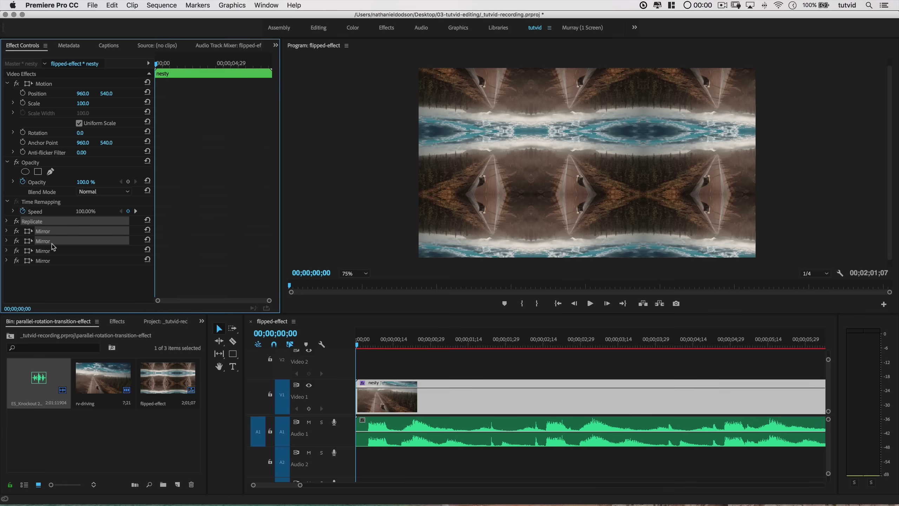
pyautogui.keyDown('shift'); pyautogui.click(53, 251); pyautogui.keyUp('shift')
pyautogui.keyDown('shift'); pyautogui.click(57, 261); pyautogui.keyUp('shift')
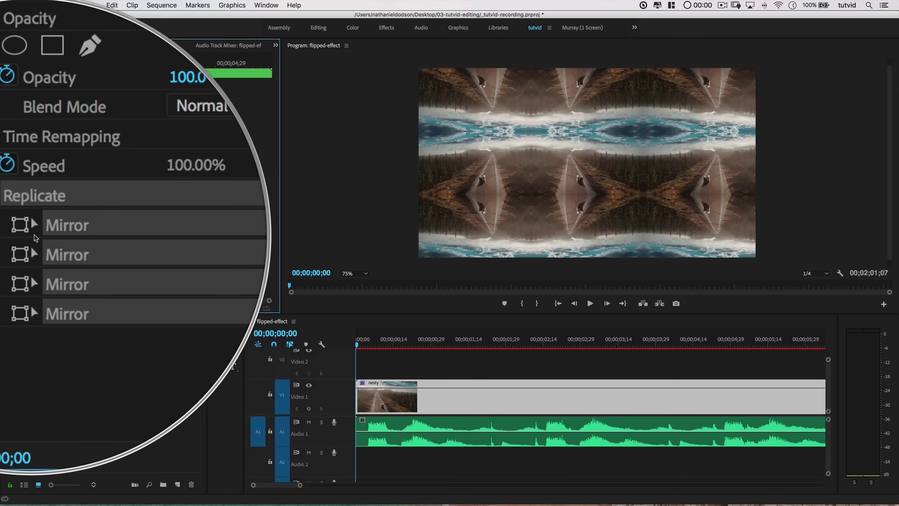
pyautogui.rightClick(60, 238)
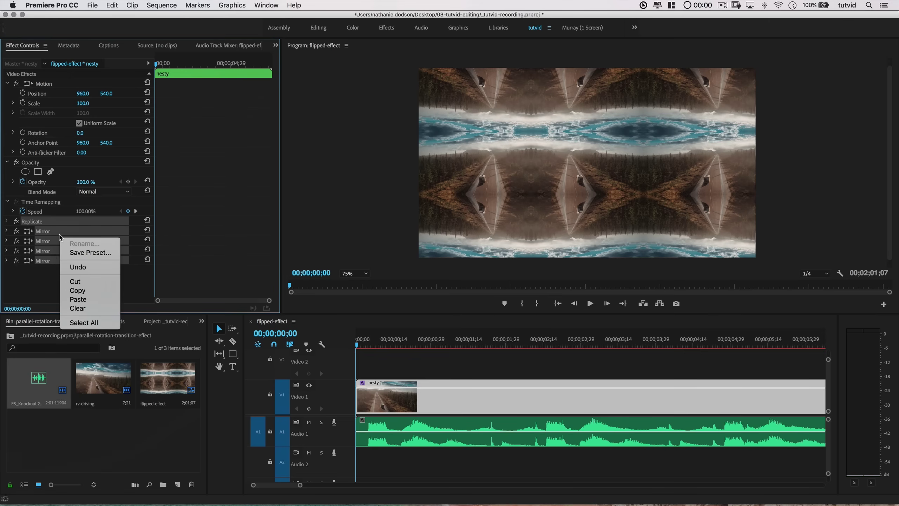
pyautogui.click(77, 256)
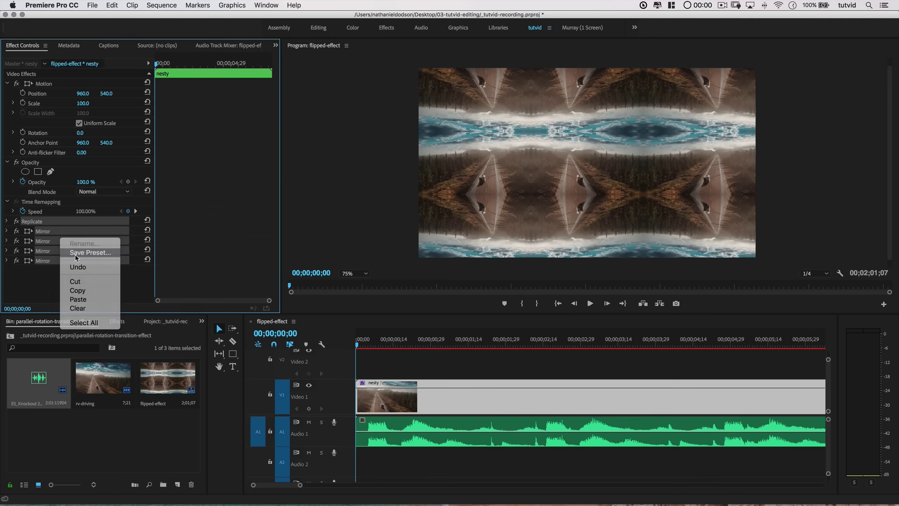
pyautogui.write('3x')
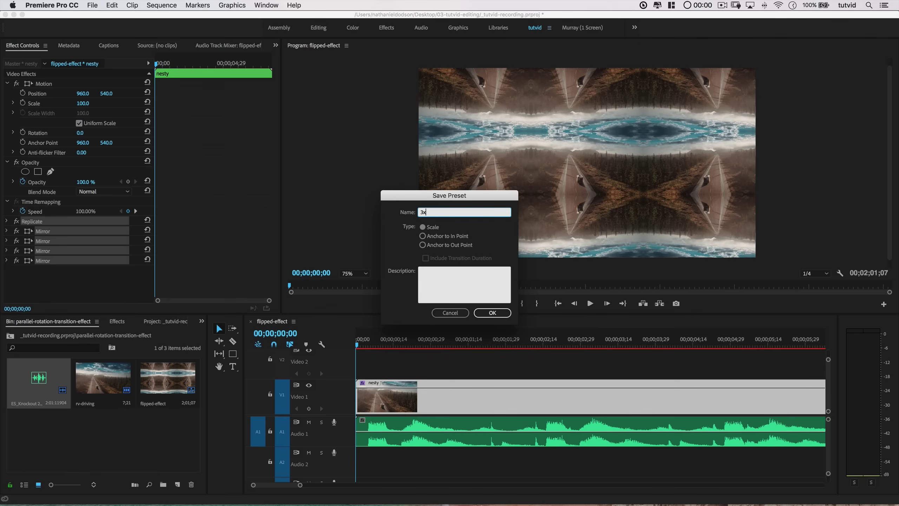
pyautogui.write('3')
pyautogui.click(448, 313)
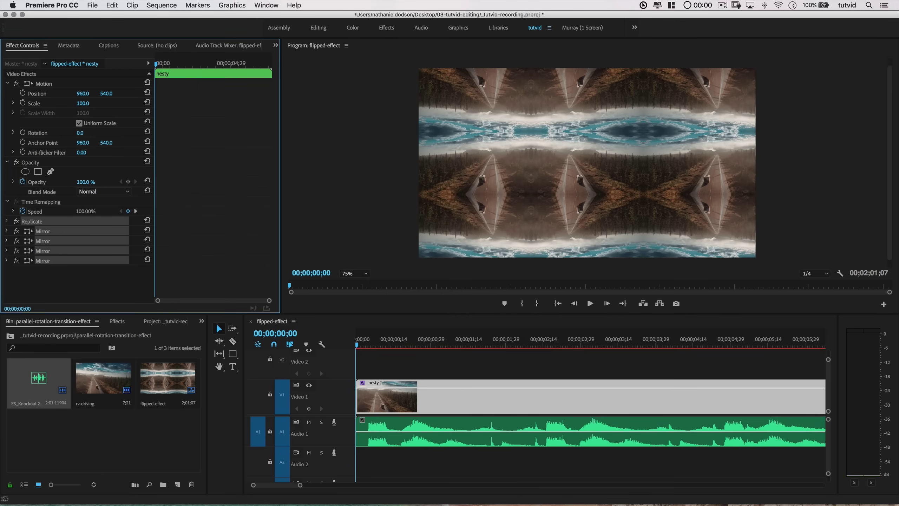
# - Apply the Distort > Transform effect to the nesty clip
pyautogui.click(106, 279)
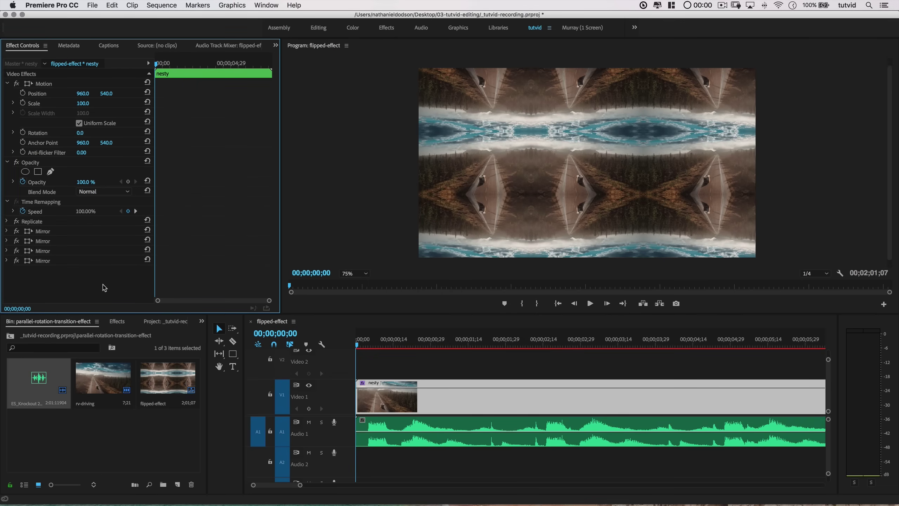
pyautogui.click(118, 321)
pyautogui.click(56, 334)
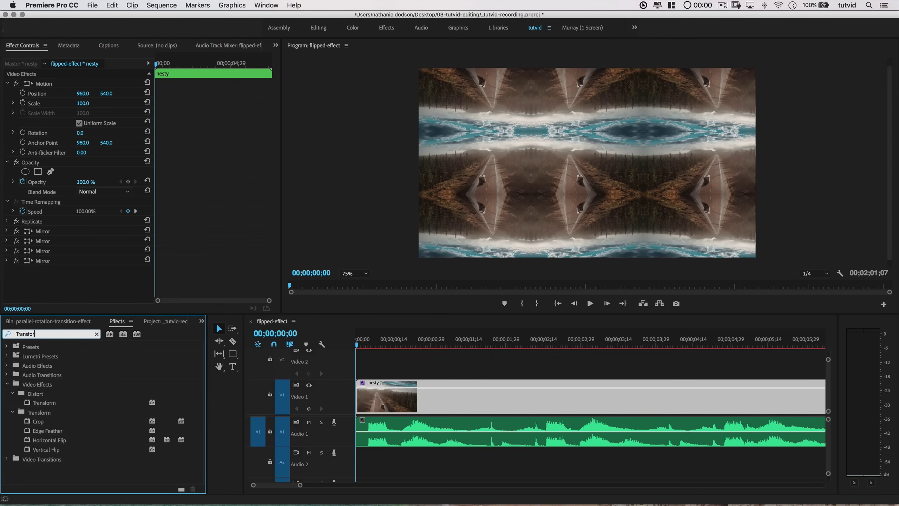
pyautogui.write('m')
pyautogui.moveTo(36, 403); pyautogui.dragTo(378, 399)
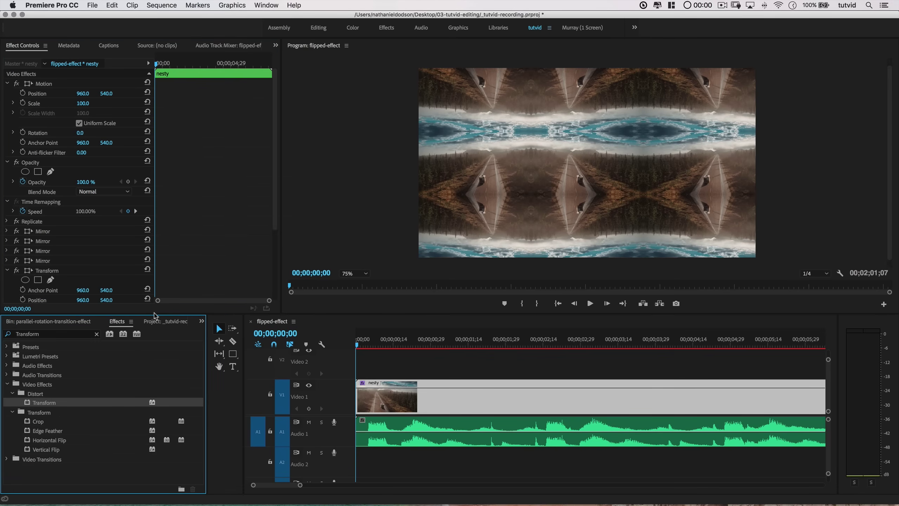
# - Set the Transform effect's Scale to 300
pyautogui.scroll(-5, 77, 272)
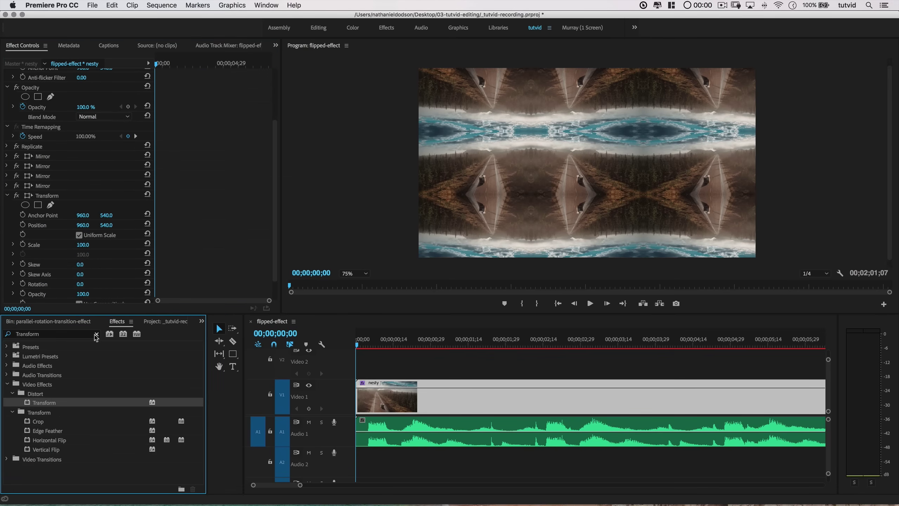
pyautogui.click(75, 321)
pyautogui.scroll(-2, 124, 257)
pyautogui.click(80, 218)
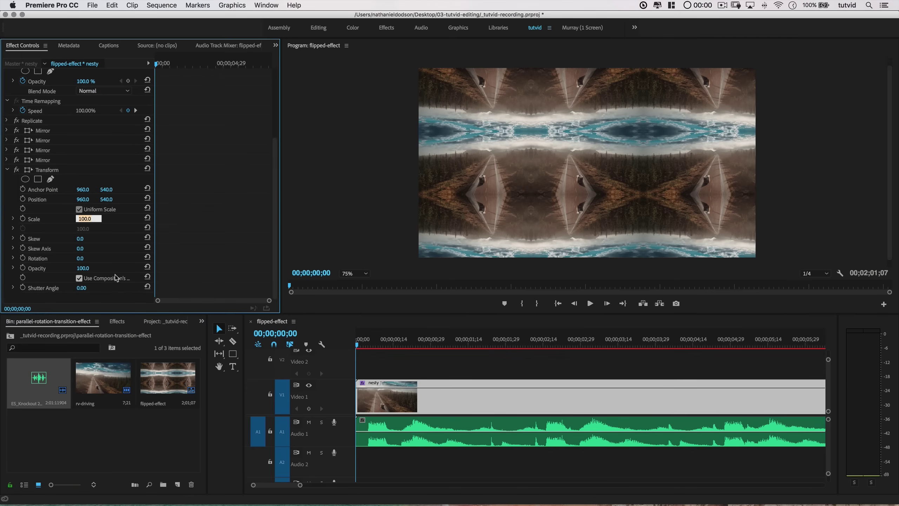
pyautogui.write('300')
pyautogui.press('Tab')
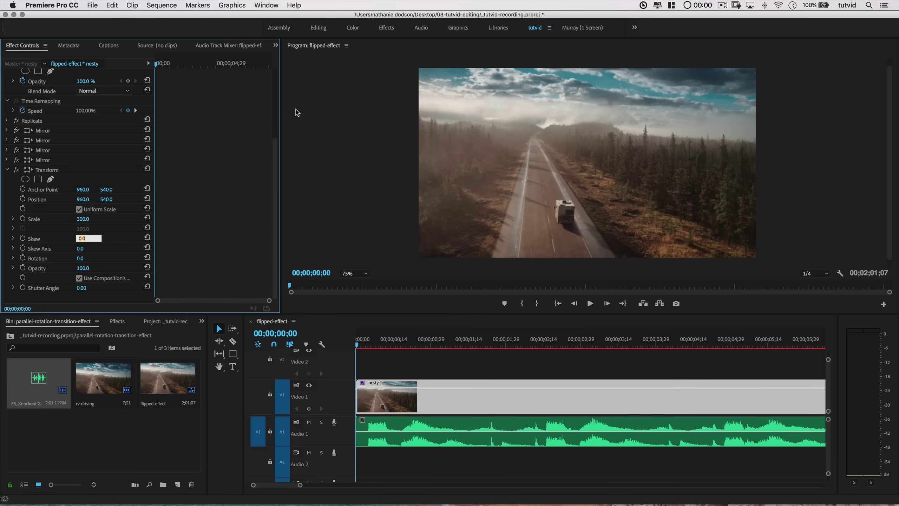
# - Preview the sequence and enable keyframing on Transform Position
pyautogui.click(365, 366)
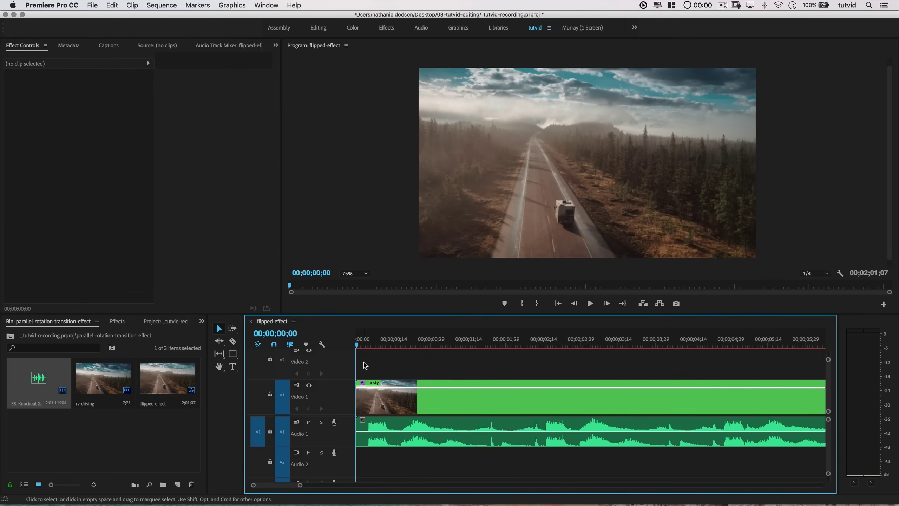
pyautogui.press('space')
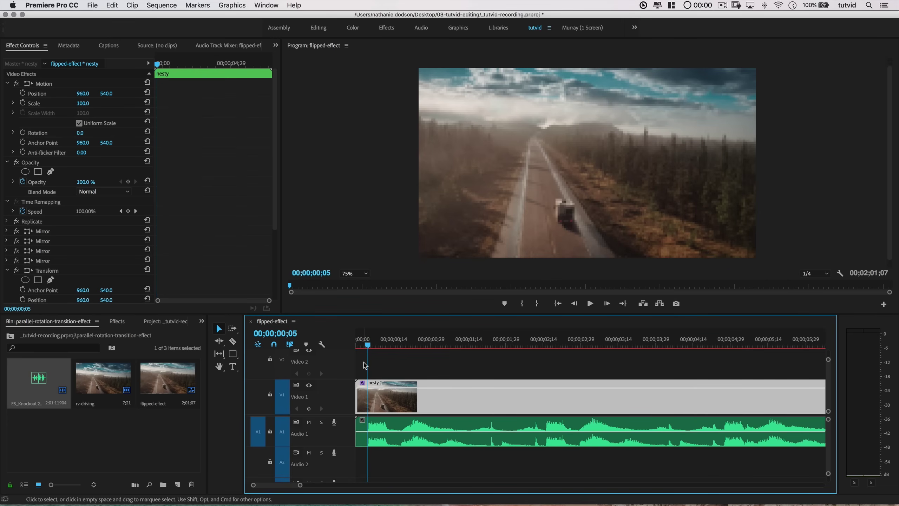
pyautogui.press('space')
pyautogui.scroll(-5, 72, 266)
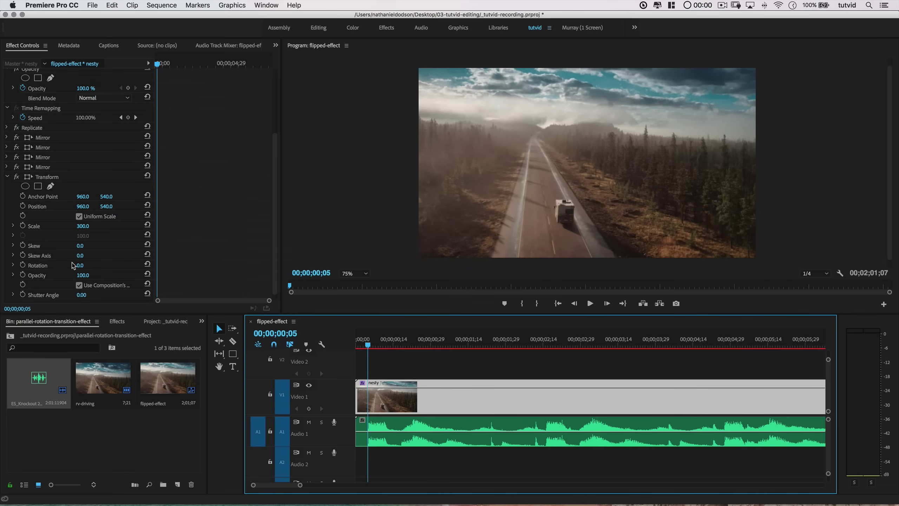
pyautogui.click(22, 205)
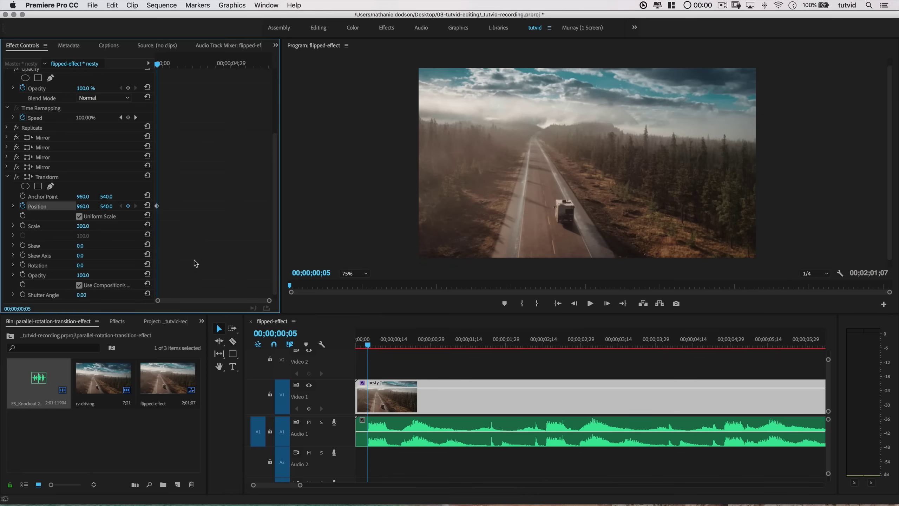
pyautogui.press('space')
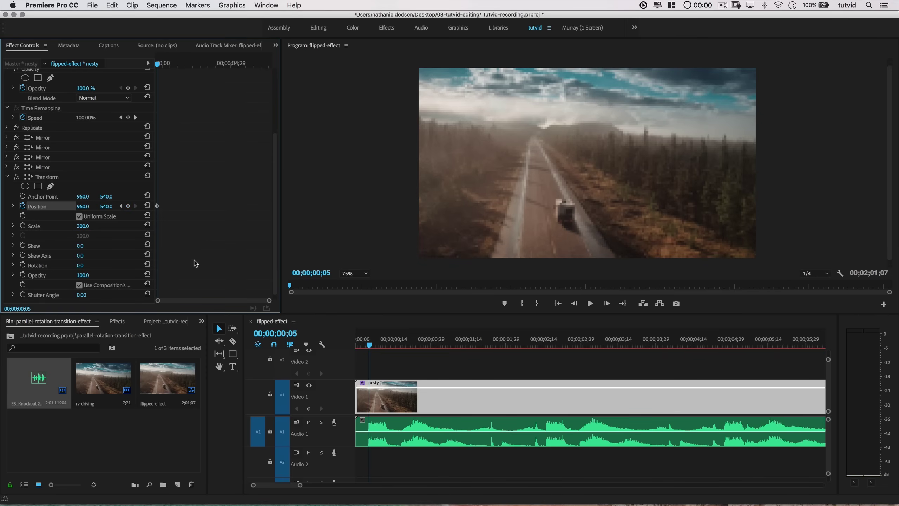
# - Set Transform Position Y to 623, then scrub it to 700 at 00;00;00;12
pyautogui.click(120, 209)
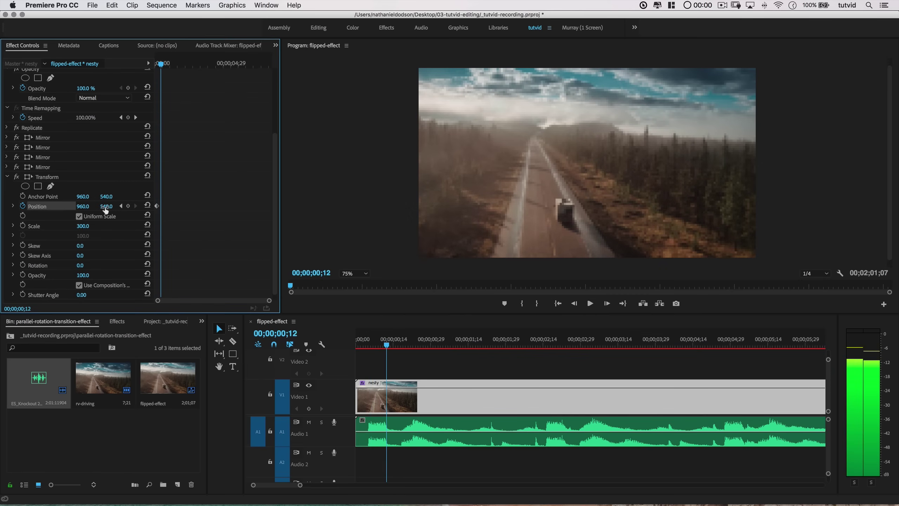
pyautogui.write('623')
pyautogui.press('Return')
pyautogui.moveTo(106, 206)
pyautogui.mouseDown()
pyautogui.moveTo(134, 206)
pyautogui.moveTo(105, 206)
pyautogui.mouseUp()
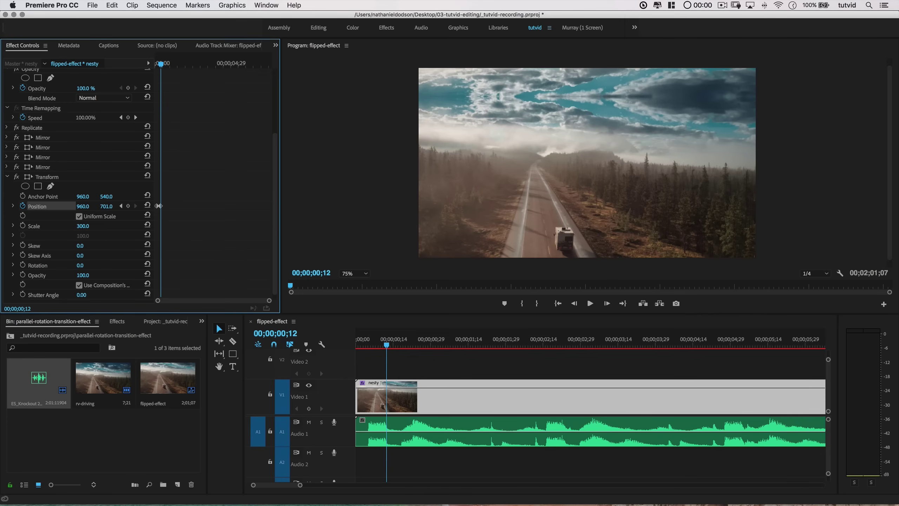
pyautogui.moveTo(105, 206); pyautogui.dragTo(104, 206)
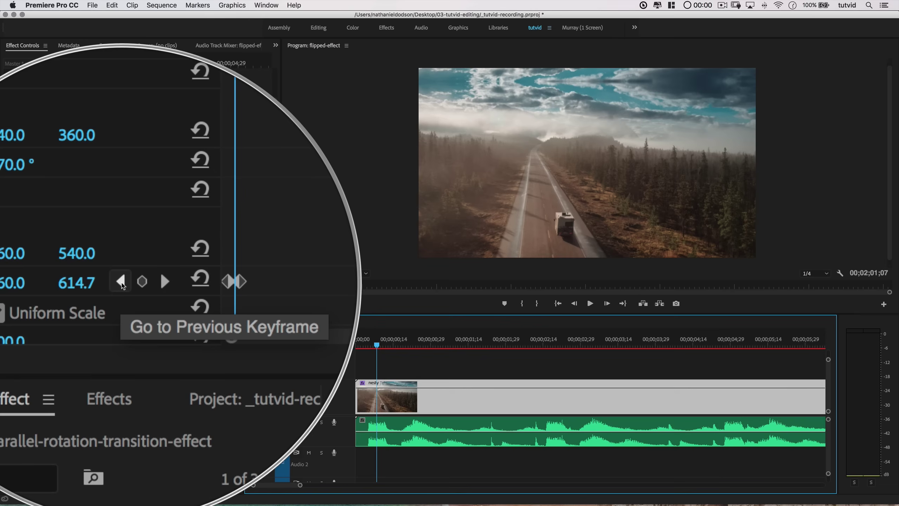
# - Keyframe the fourth Mirror's Reflection Center, reaching 640, 445 at 00;00;00;12
pyautogui.click(121, 282)
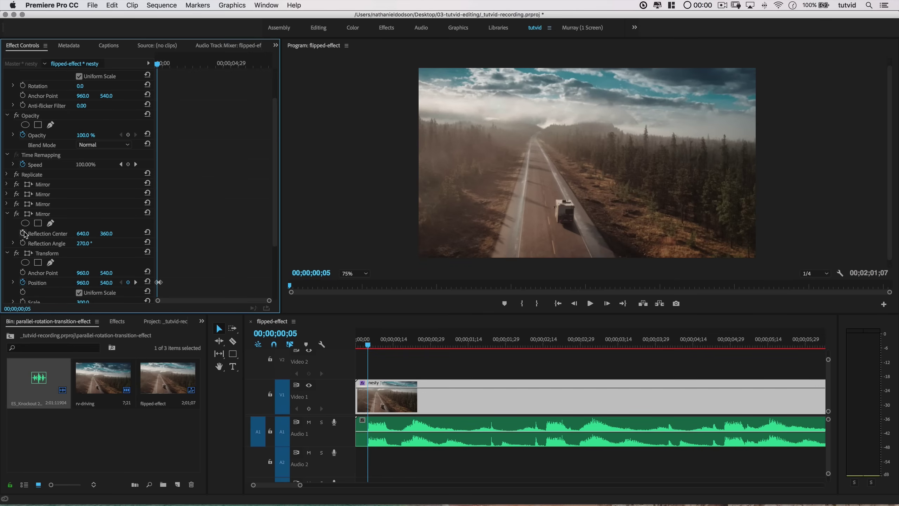
pyautogui.click(23, 233)
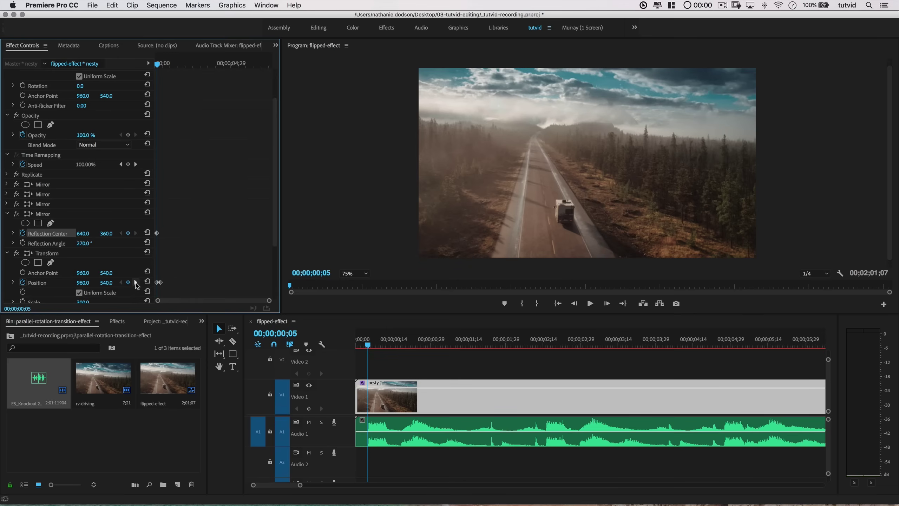
pyautogui.click(135, 282)
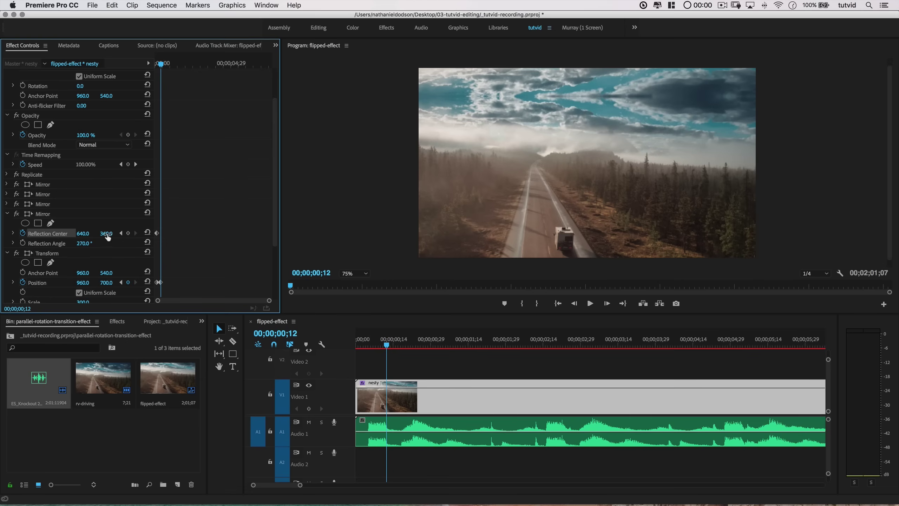
pyautogui.click(108, 237)
pyautogui.write('445')
pyautogui.press('Tab')
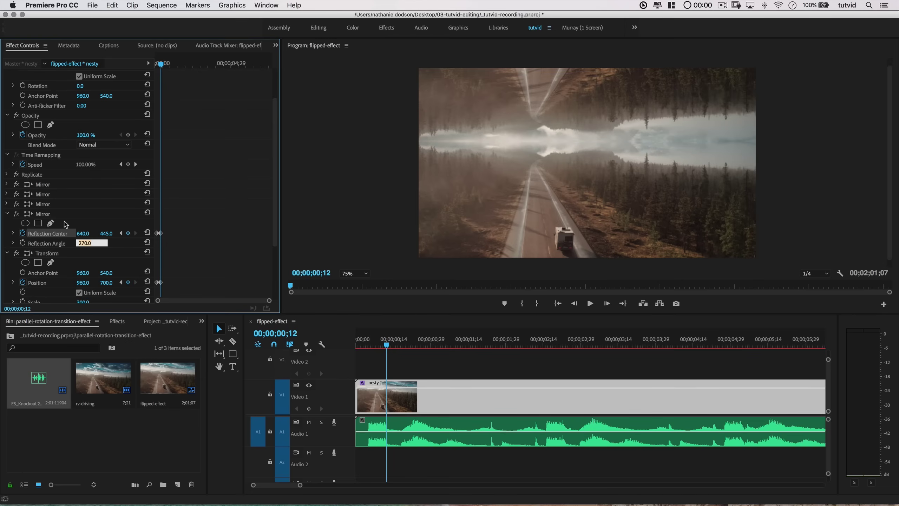
# - Add a rectangle mask to the fourth Mirror and stretch it across the frame
pyautogui.click(38, 223)
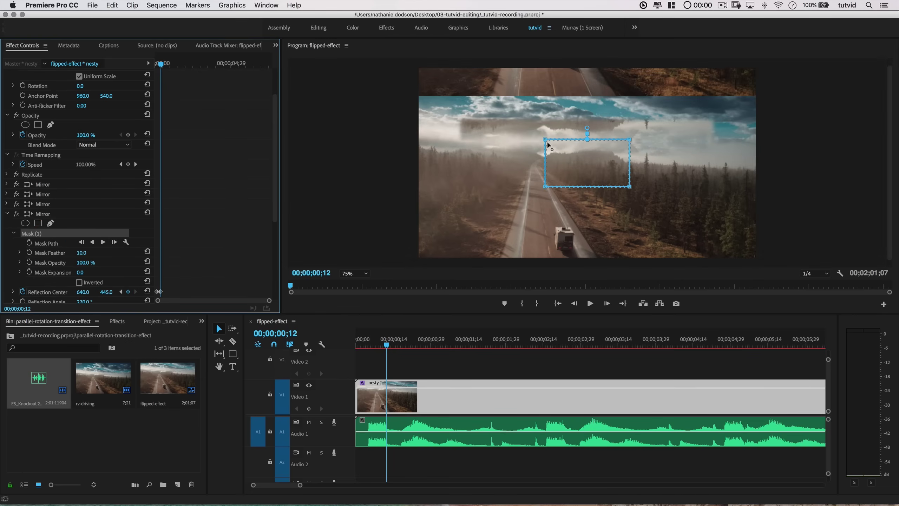
pyautogui.click(559, 154)
pyautogui.moveTo(517, 149); pyautogui.dragTo(426, 134)
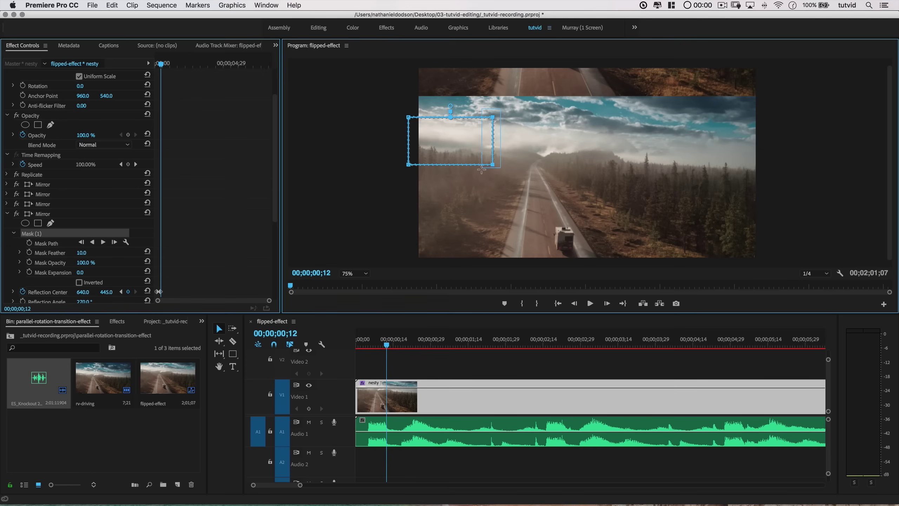
pyautogui.moveTo(492, 164); pyautogui.dragTo(773, 164)
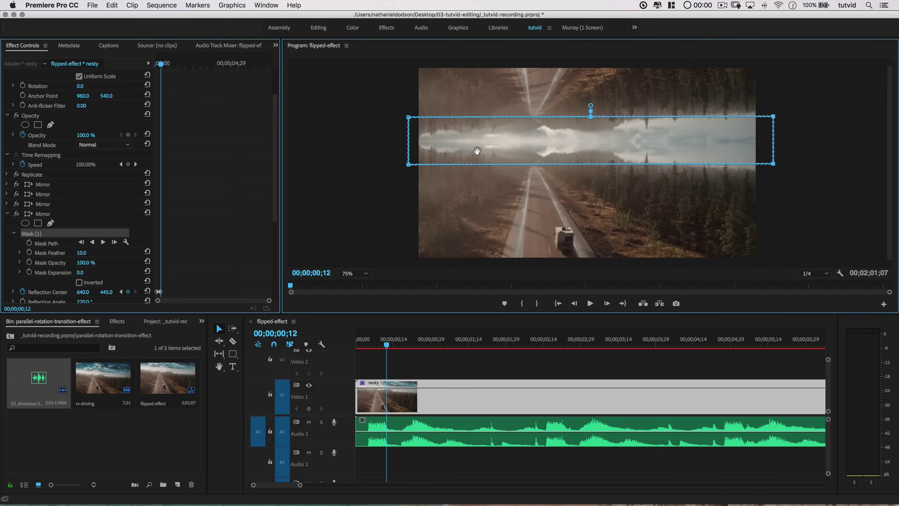
# - Set the mask's Feather to 110 and Expansion to 25
pyautogui.click(81, 253)
pyautogui.write('110')
pyautogui.press('Tab')
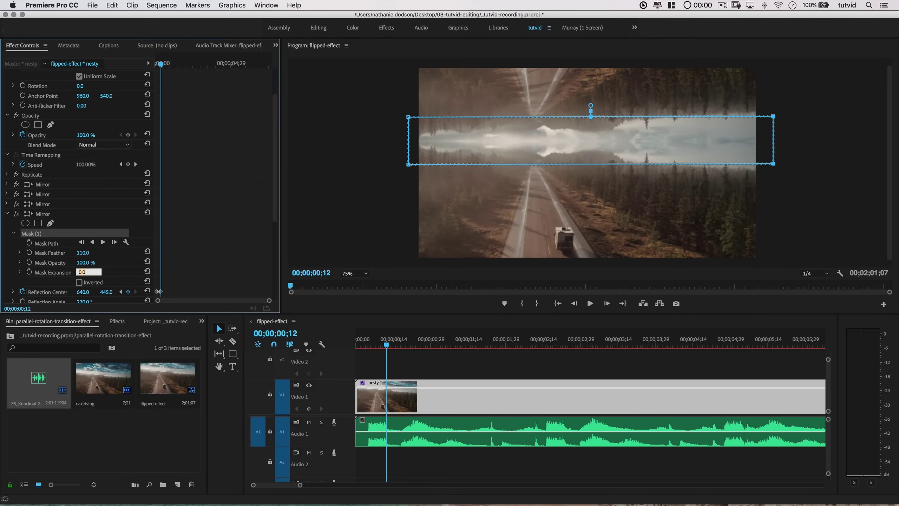
pyautogui.write('25')
pyautogui.press('Return')
# - Play back the masked mirror result from the start of the sequence
pyautogui.click(427, 364)
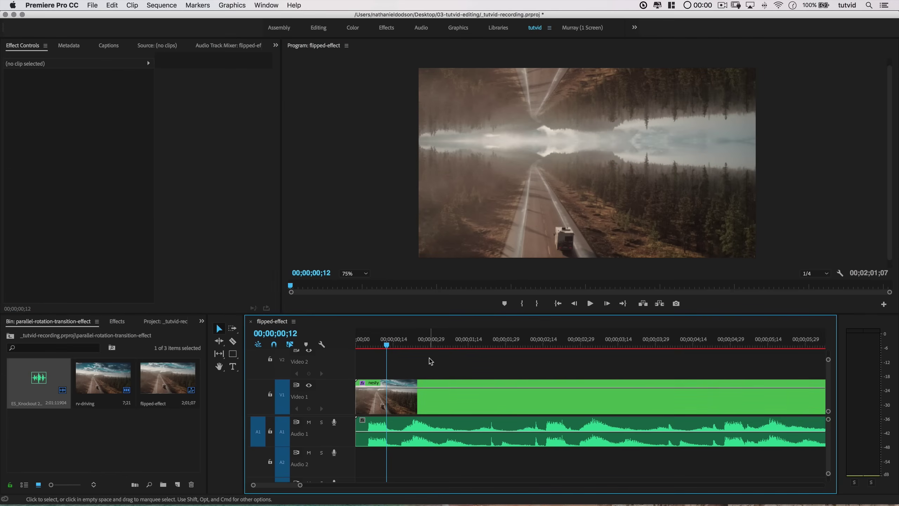
pyautogui.press('Home')
pyautogui.press('space')
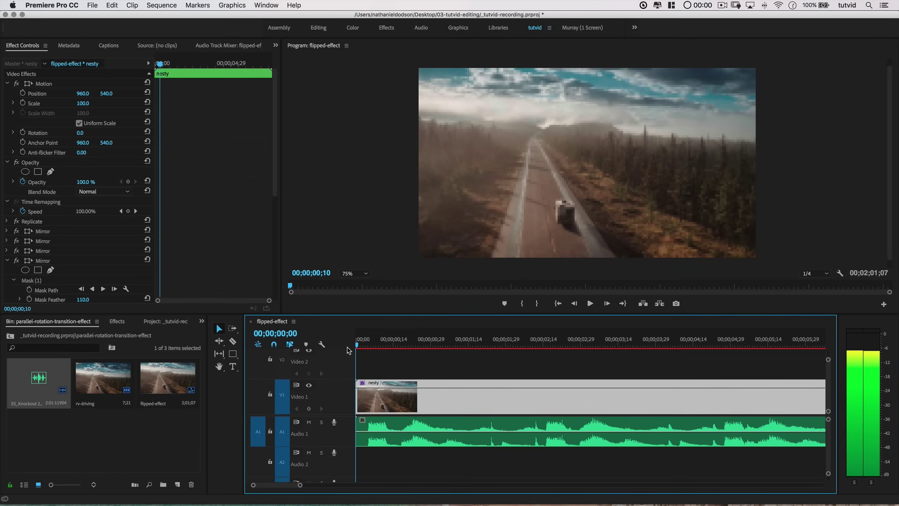
pyautogui.press('space')
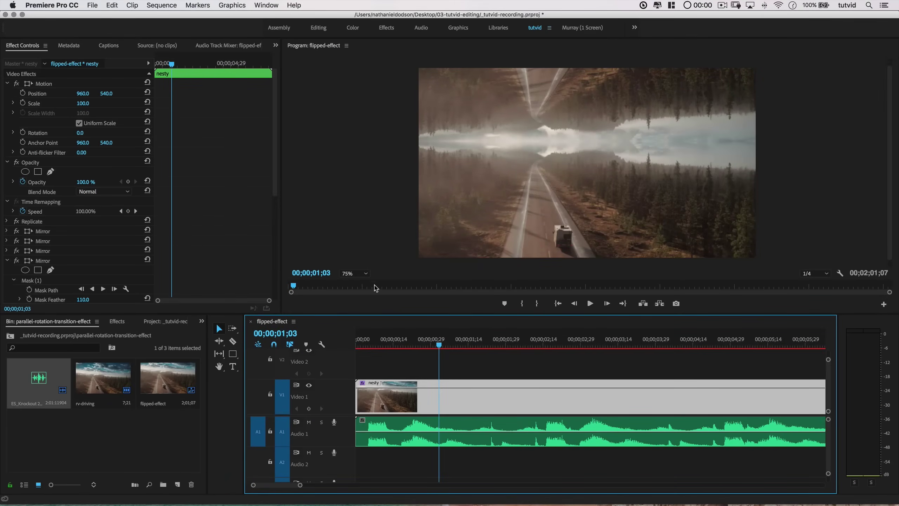
pyautogui.press('Home')
pyautogui.press('space')
pyautogui.press('space')
pyautogui.press('Home')
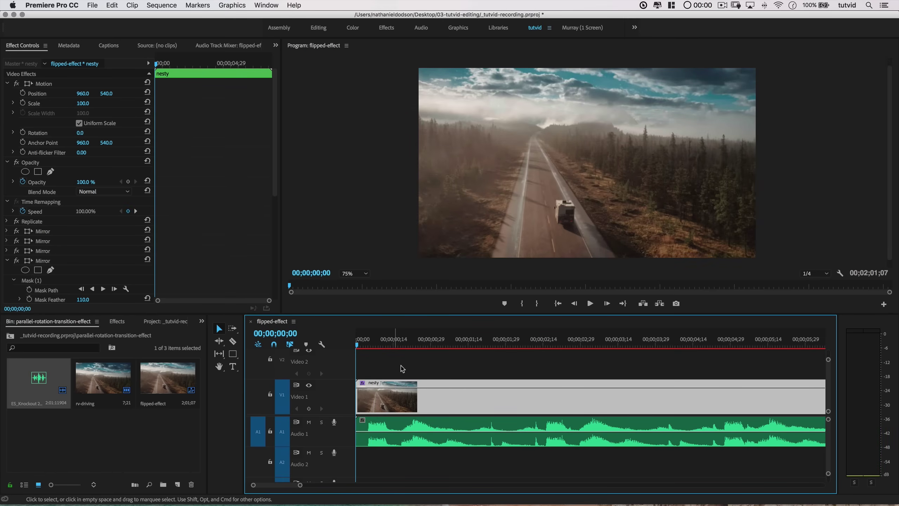
# - Keyframe Transform Rotation at 0° at 02;09 and -60° at 02;17
pyautogui.moveTo(436, 358); pyautogui.dragTo(529, 369)
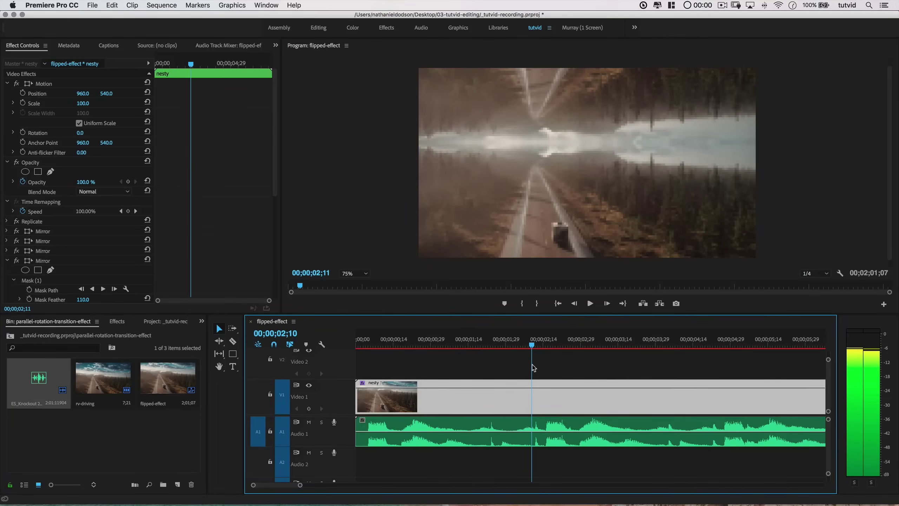
pyautogui.scroll(-5, 226, 246)
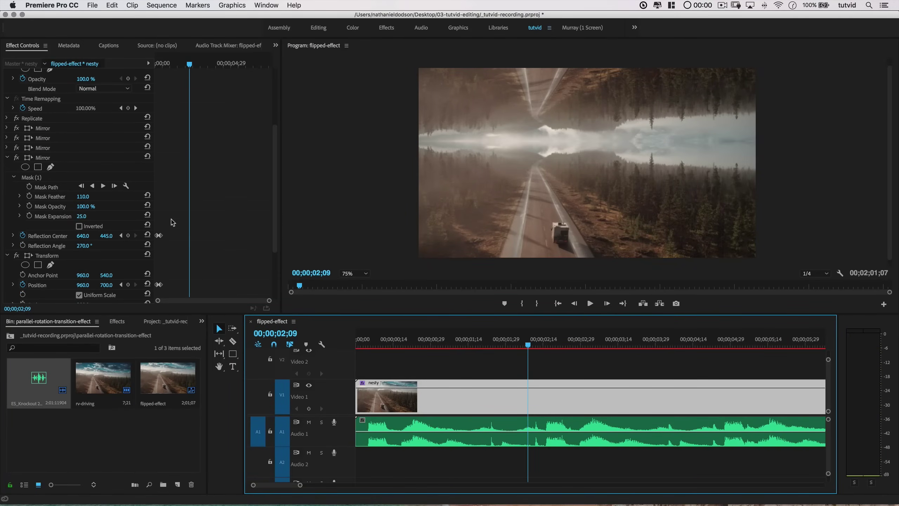
pyautogui.click(10, 158)
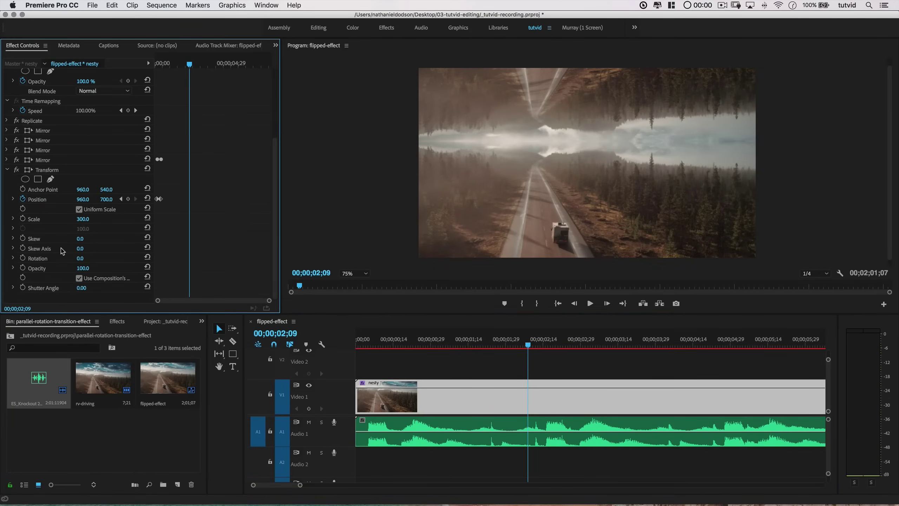
pyautogui.click(23, 257)
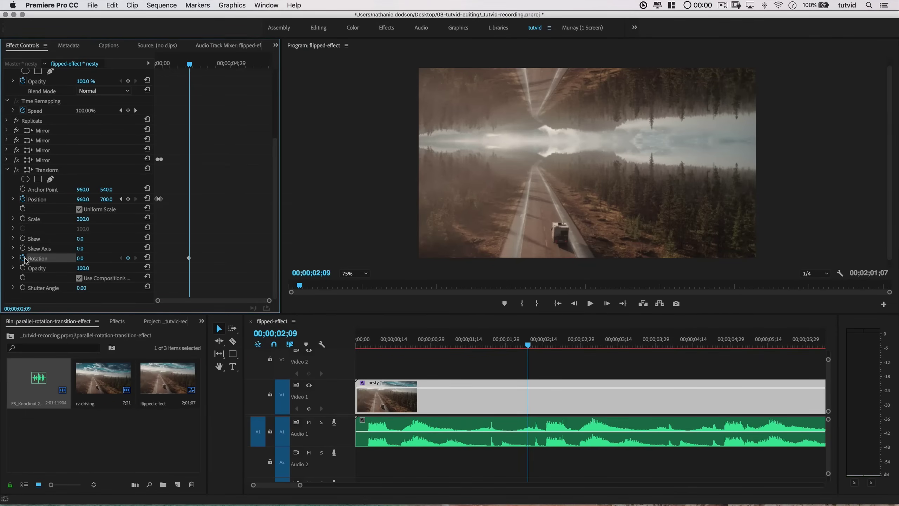
pyautogui.click(538, 348)
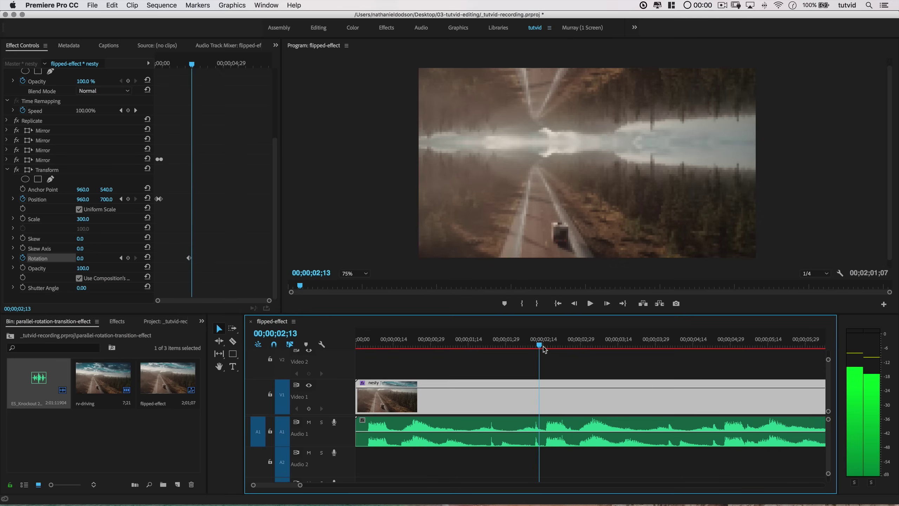
pyautogui.moveTo(544, 349); pyautogui.dragTo(548, 345)
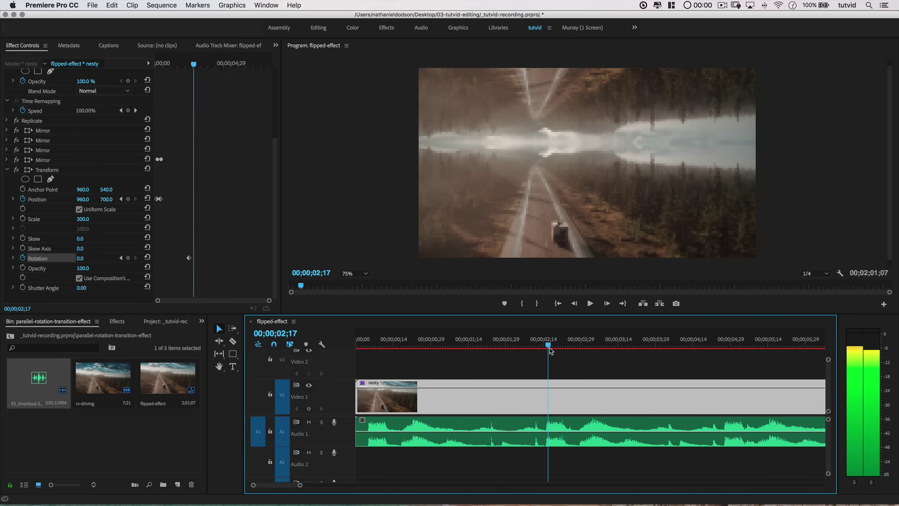
pyautogui.click(84, 258)
pyautogui.write('-60')
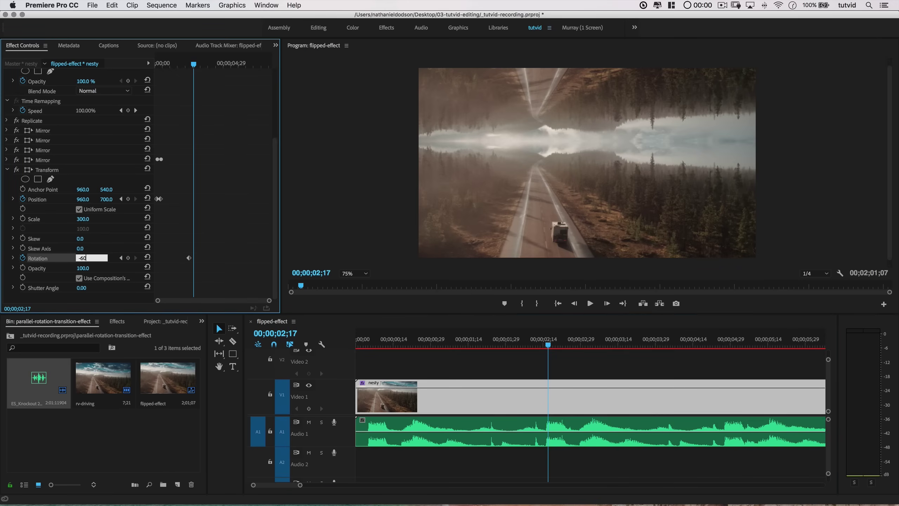
pyautogui.press('Tab')
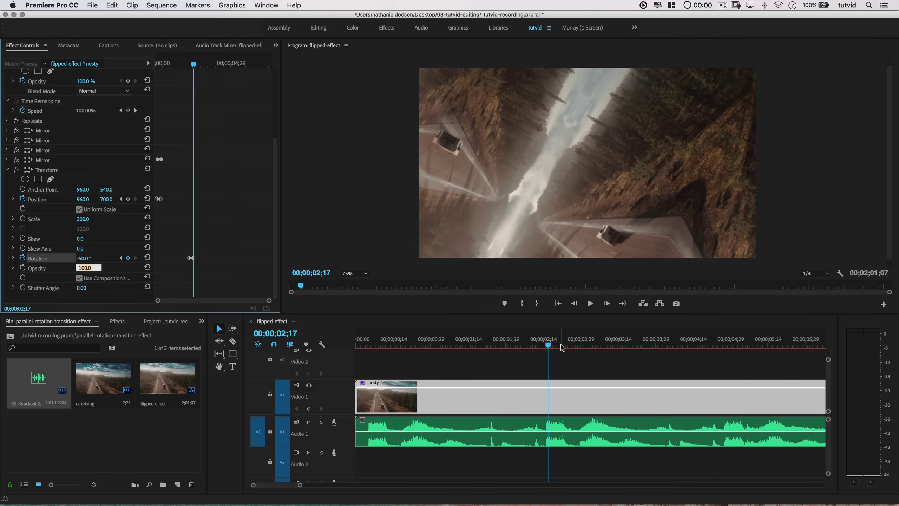
# - Hold -60° at 03;00, return Rotation to 0° at 03;06, and select the keyframes
pyautogui.moveTo(563, 348); pyautogui.dragTo(581, 346)
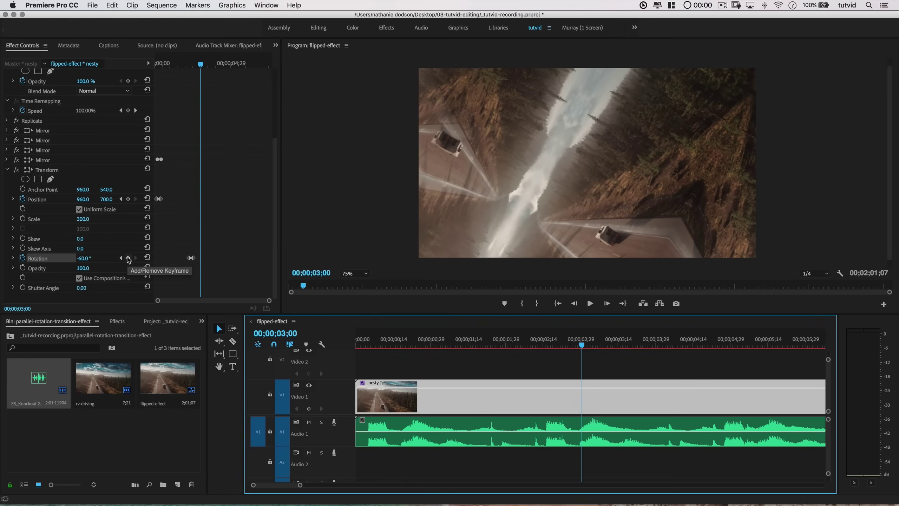
pyautogui.click(127, 258)
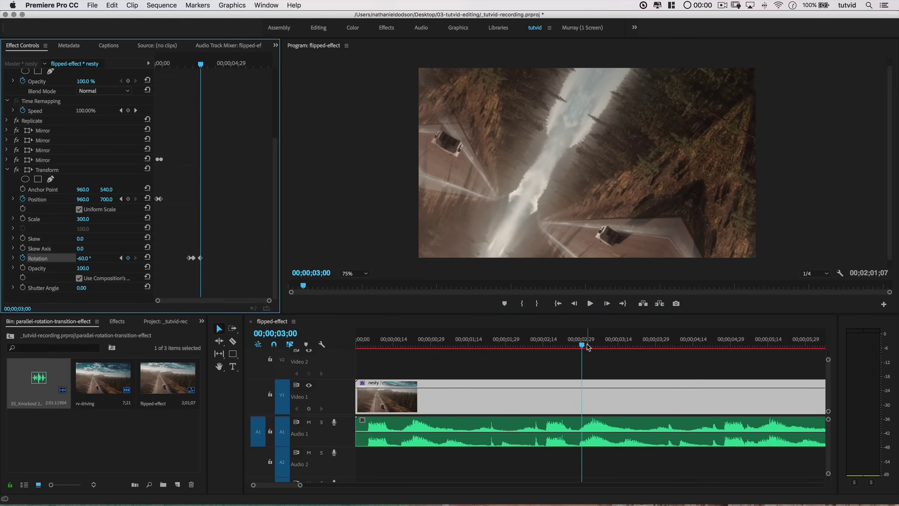
pyautogui.moveTo(588, 347); pyautogui.dragTo(597, 348)
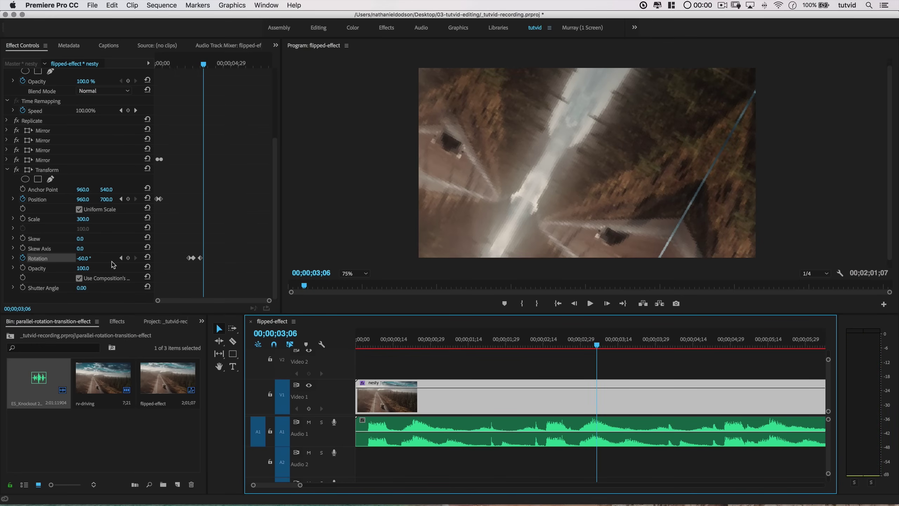
pyautogui.click(147, 257)
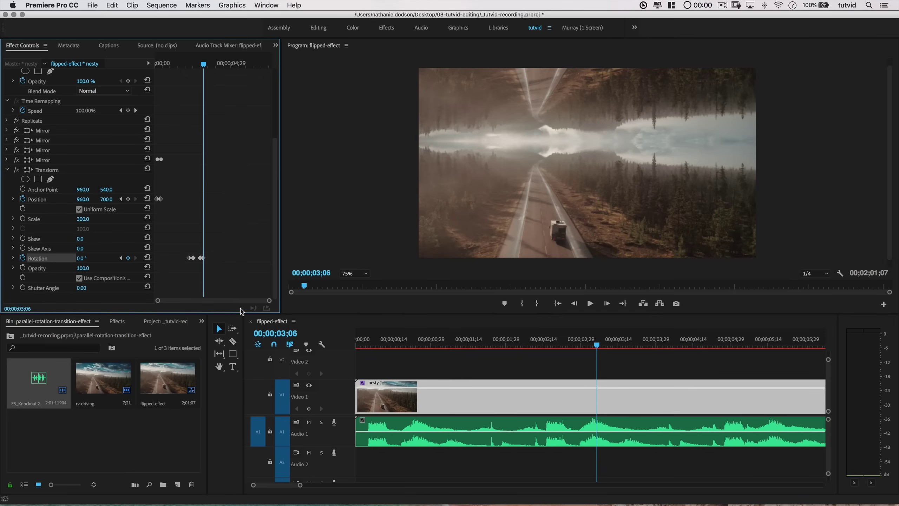
pyautogui.moveTo(183, 256); pyautogui.dragTo(202, 259)
# - Switch the existing Rotation keyframes to Auto Bezier and play back the spin
pyautogui.rightClick(192, 257)
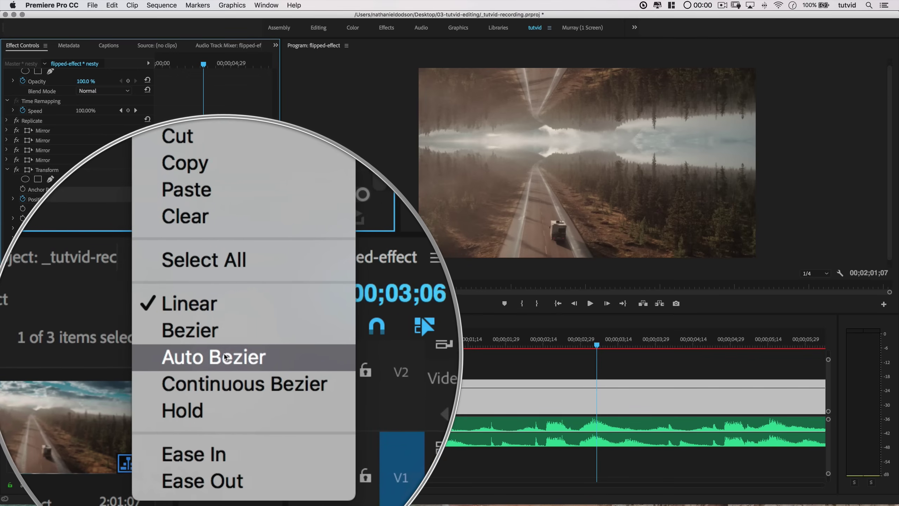
pyautogui.click(226, 355)
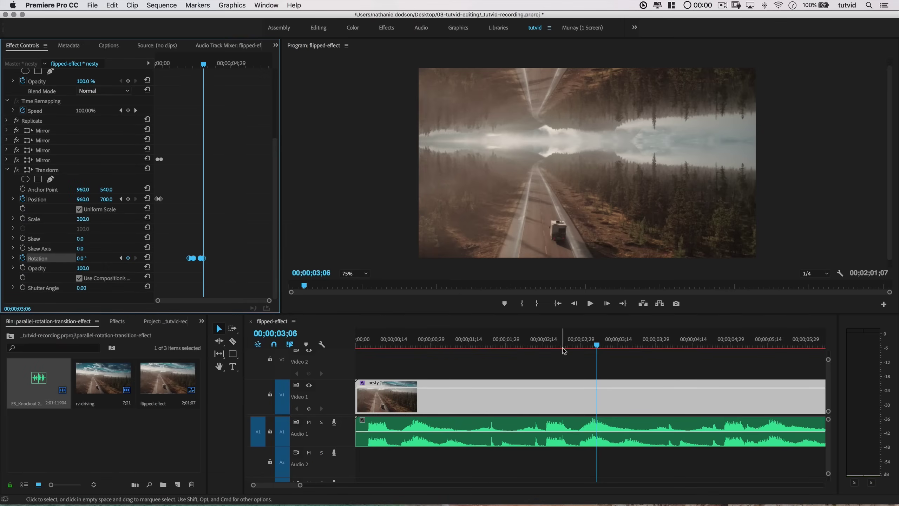
pyautogui.moveTo(565, 345); pyautogui.dragTo(503, 346)
pyautogui.press('space')
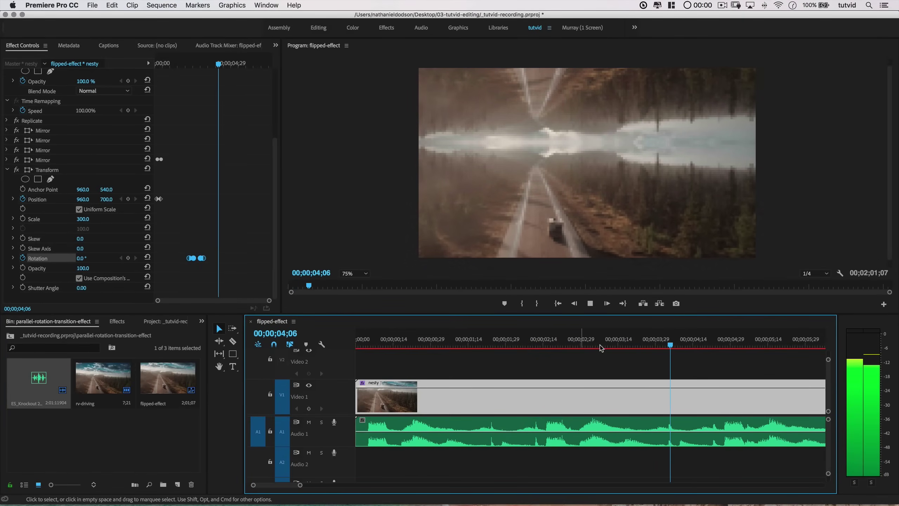
pyautogui.press('space')
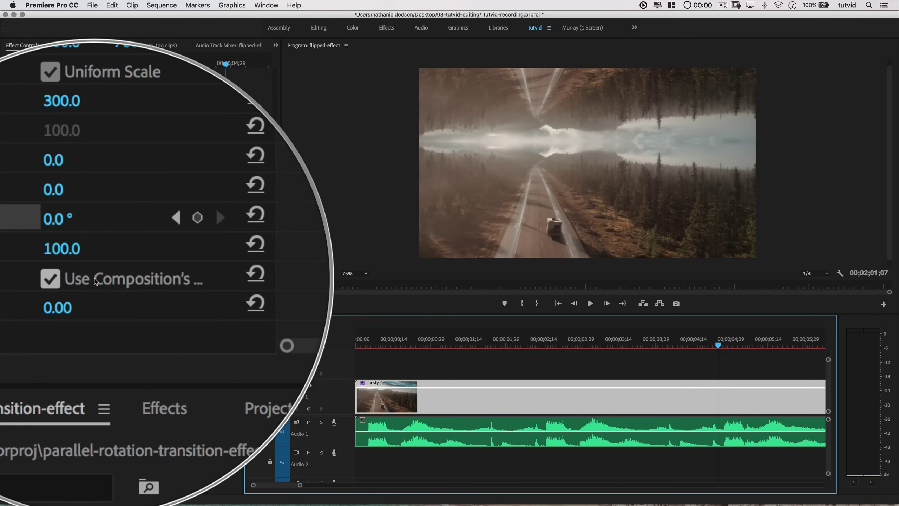
# - Turn off Use Composition's Shutter Angle and set the Shutter Angle to 360
pyautogui.click(79, 278)
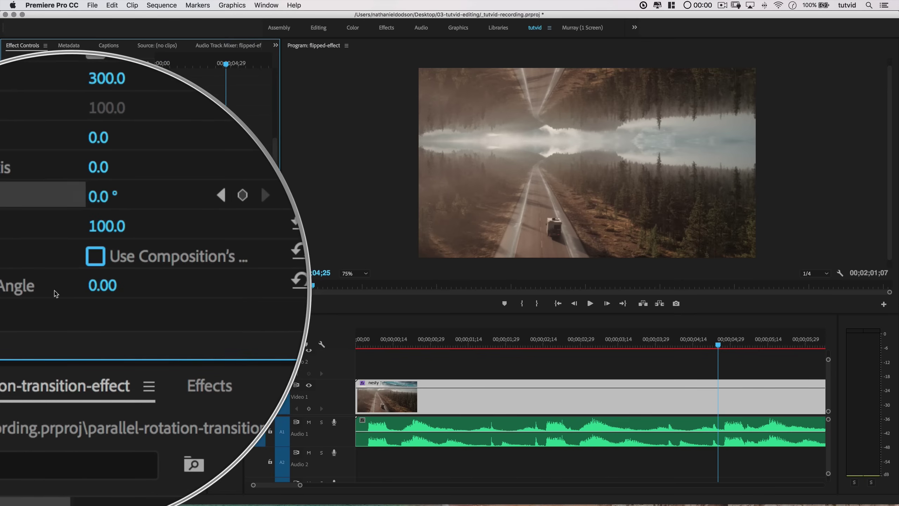
pyautogui.click(88, 287)
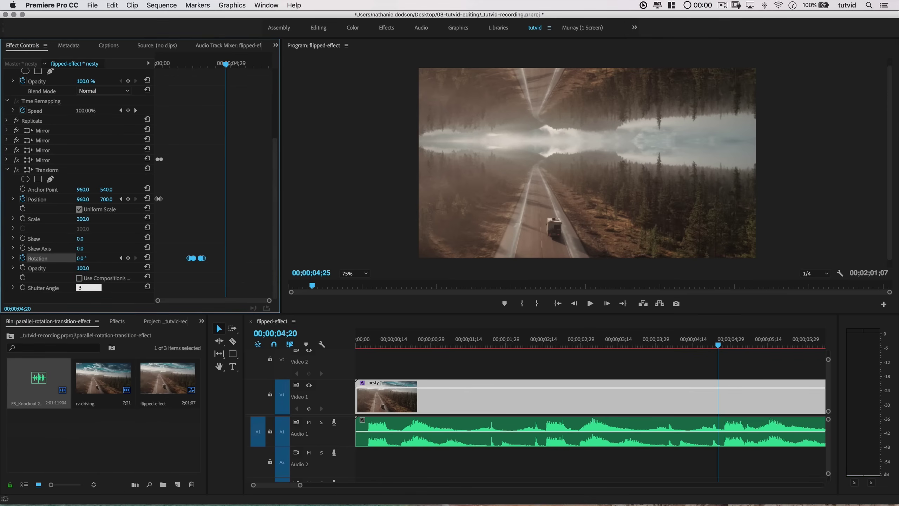
pyautogui.press('Tab')
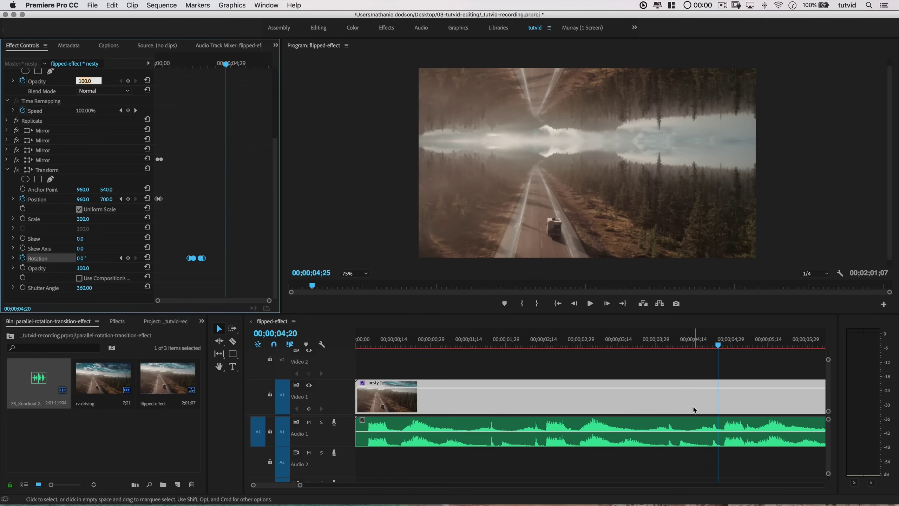
# - Add a Rotation keyframe at 04;18, then a 135° Rotation keyframe at 04;28
pyautogui.hscroll(5, 694, 410)
pyautogui.hscroll(2, 693, 409)
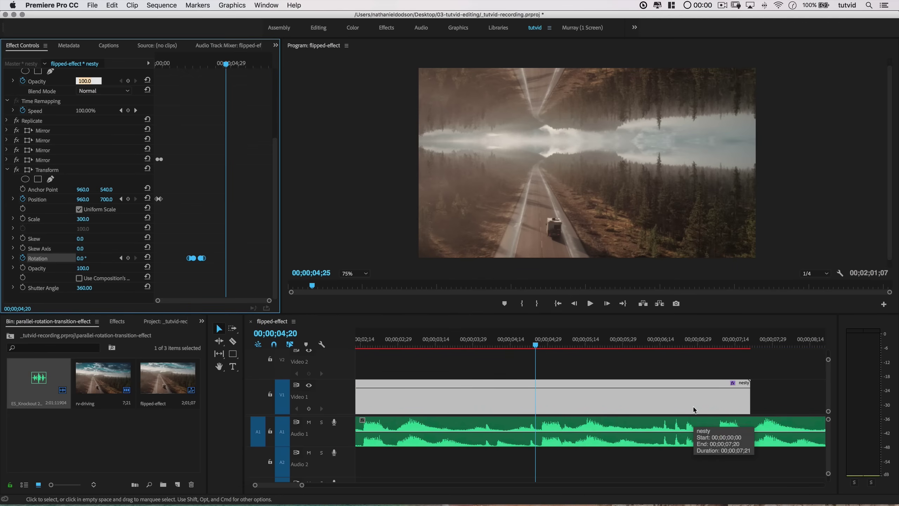
pyautogui.moveTo(530, 337); pyautogui.dragTo(519, 345)
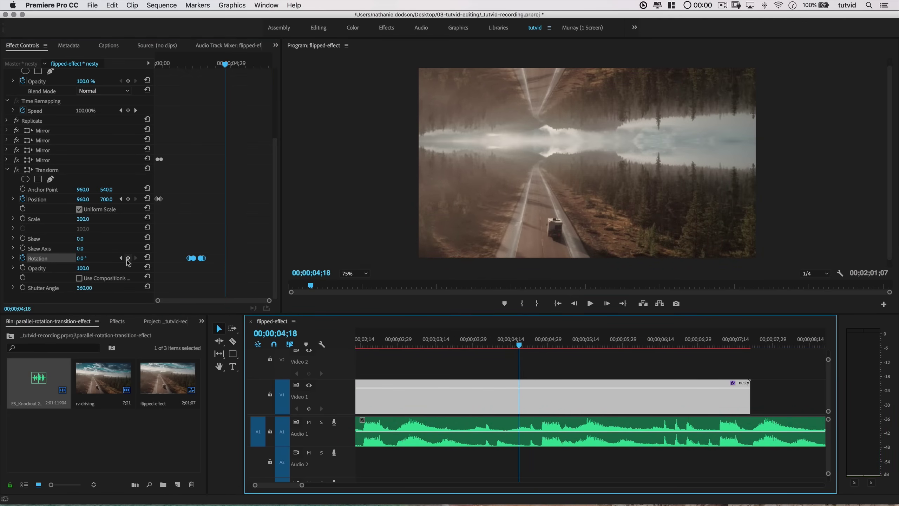
pyautogui.click(128, 259)
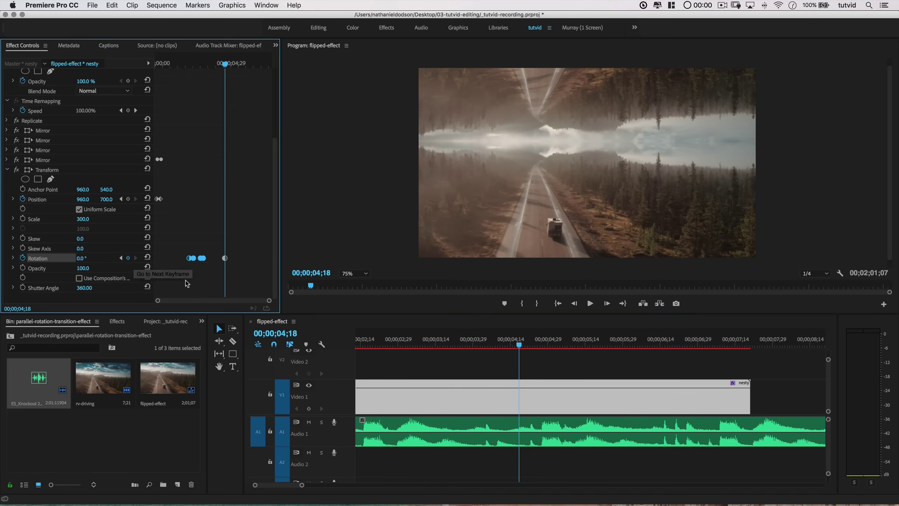
pyautogui.click(541, 345)
pyautogui.moveTo(543, 347); pyautogui.dragTo(544, 347)
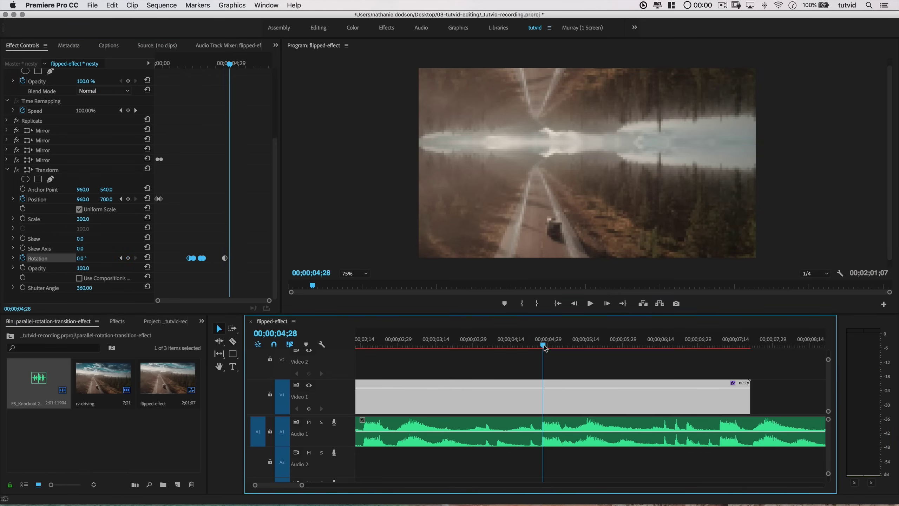
pyautogui.click(82, 259)
pyautogui.write('135')
pyautogui.press('Return')
# - Preview the new spin and apply easing to the end Rotation keyframe
pyautogui.press('space')
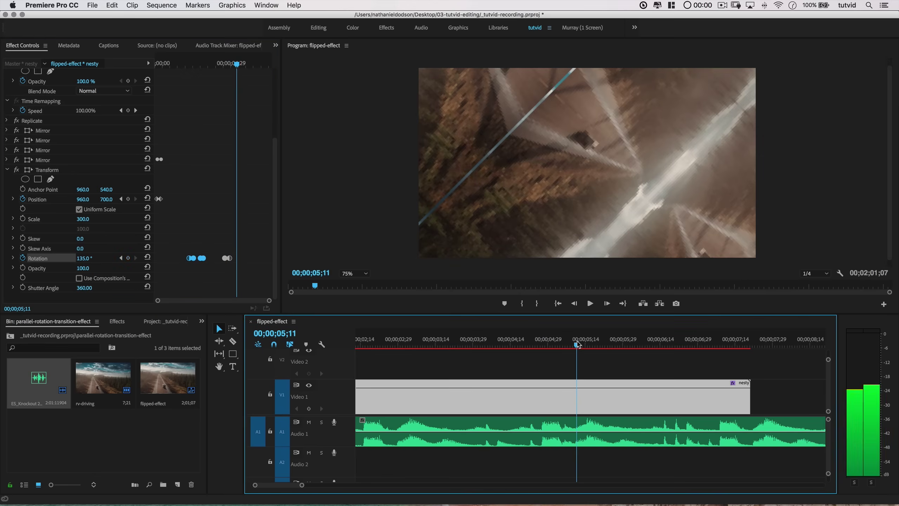
pyautogui.press('space')
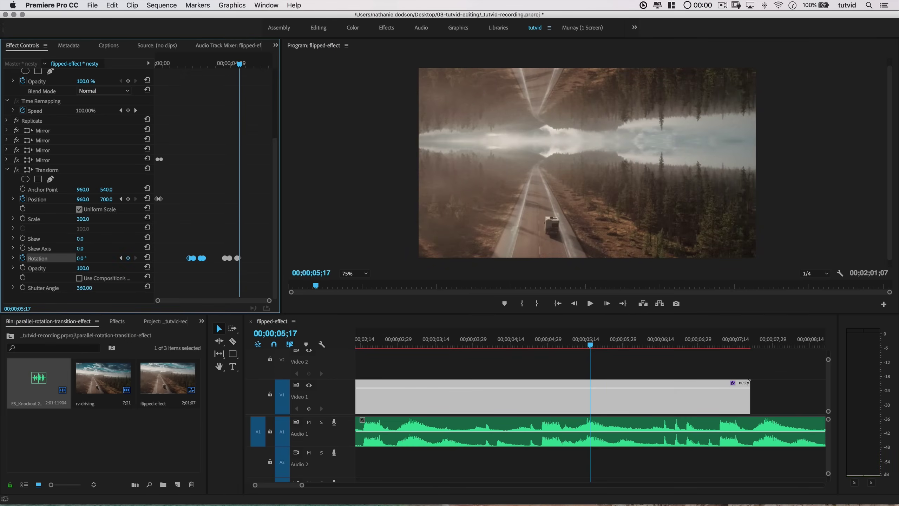
pyautogui.press('space')
pyautogui.rightClick(241, 259)
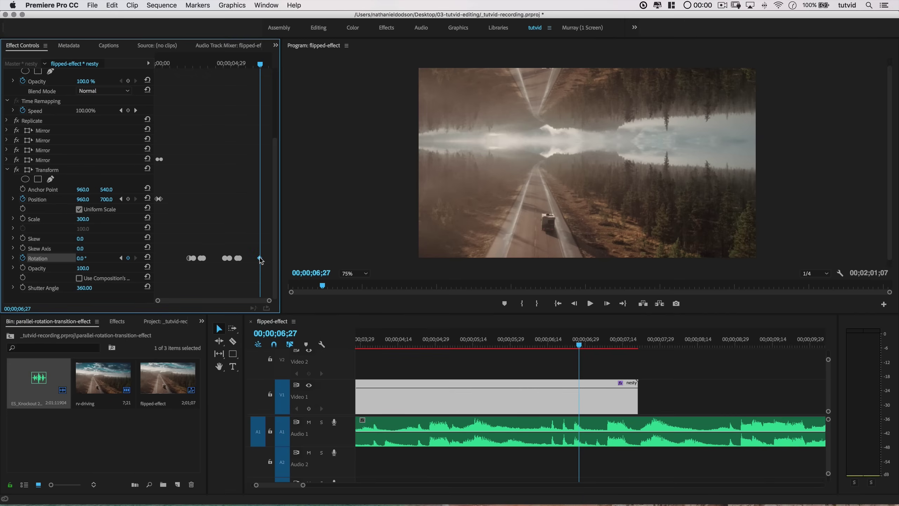
pyautogui.press('Escape')
pyautogui.rightClick(259, 258)
pyautogui.click(279, 387)
pyautogui.click(551, 449)
# - Deselect the nesty clip and replay the spins from about 04;21
pyautogui.press('space')
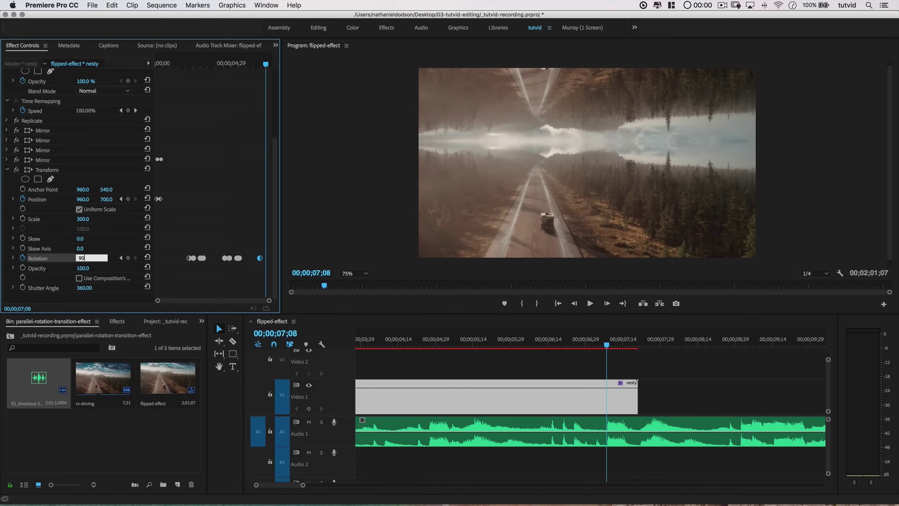
pyautogui.scroll(5, 147, 216)
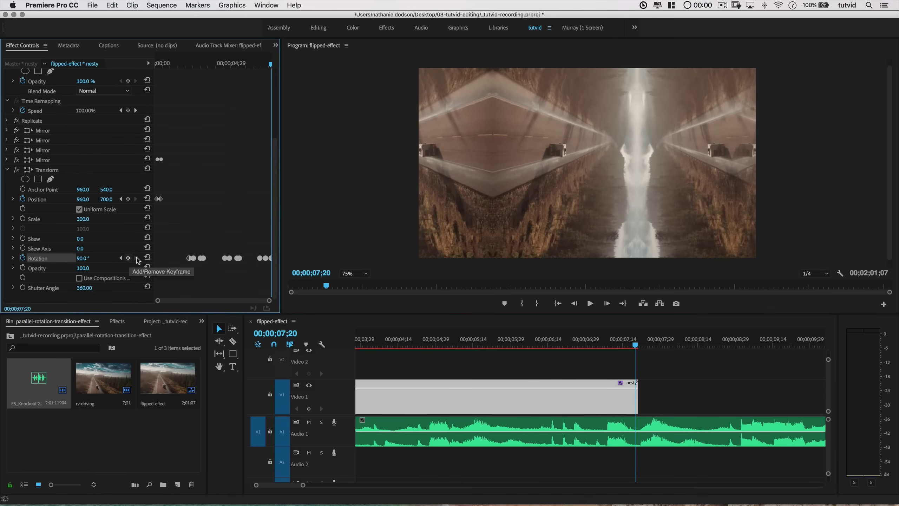
pyautogui.click(412, 341)
pyautogui.click(416, 354)
pyautogui.press('space')
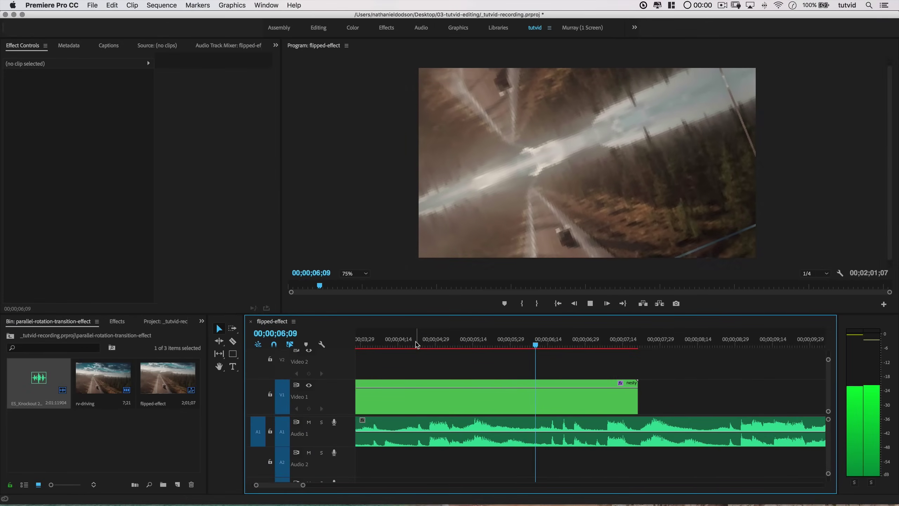
pyautogui.press('space')
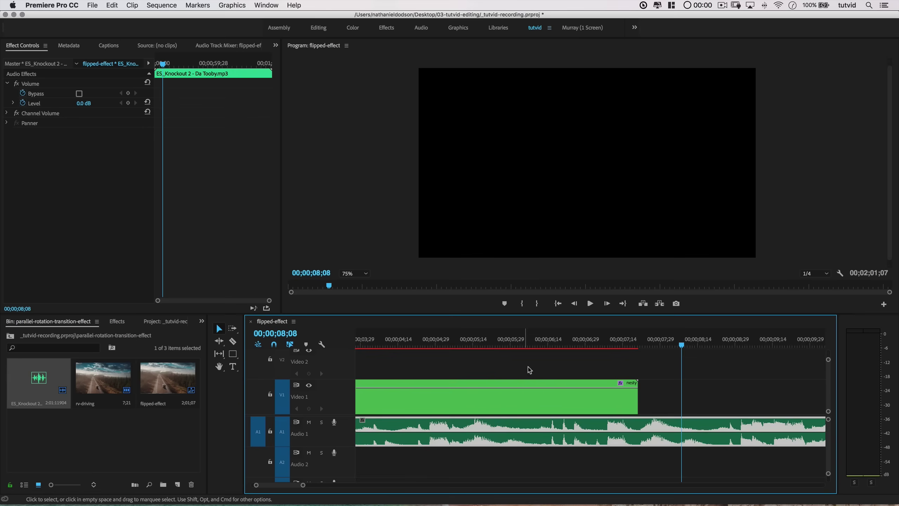
pyautogui.click(421, 341)
pyautogui.hscroll(-3, 438, 371)
pyautogui.hscroll(-2, 438, 371)
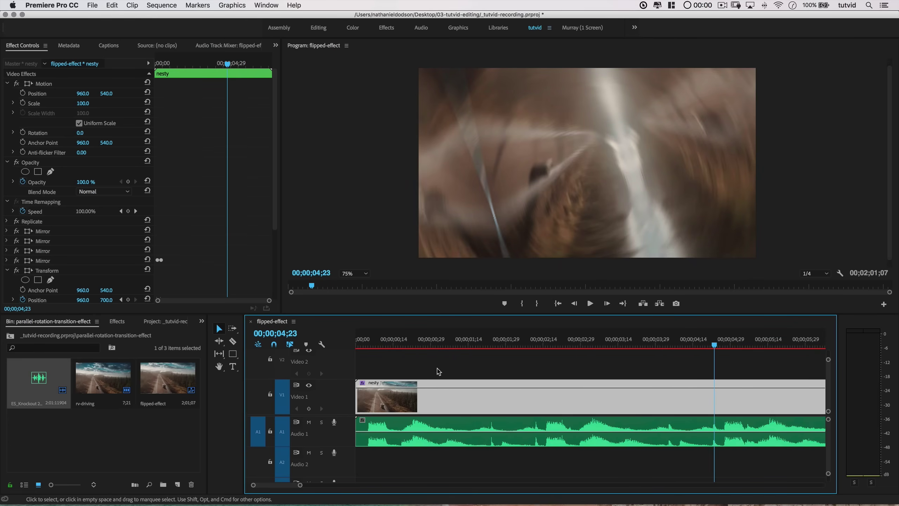
pyautogui.moveTo(537, 343); pyautogui.dragTo(334, 345)
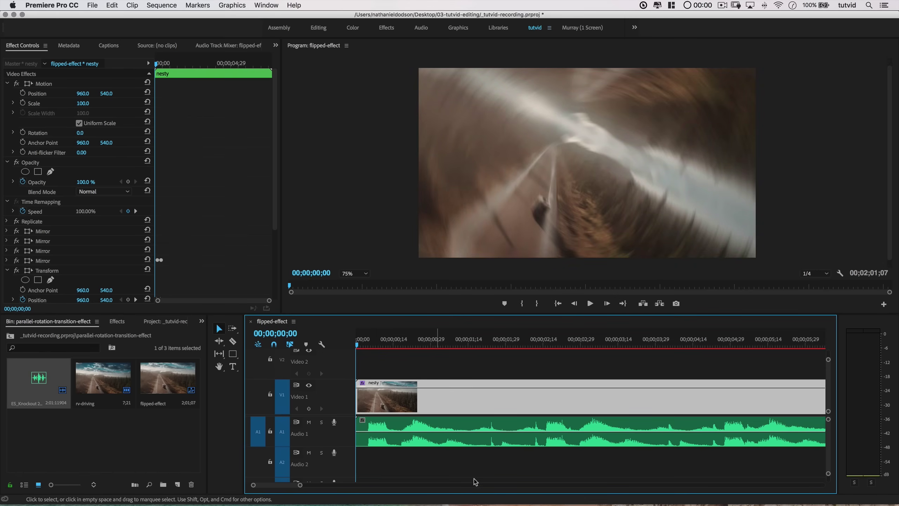
pyautogui.click(526, 445)
pyautogui.press('-')
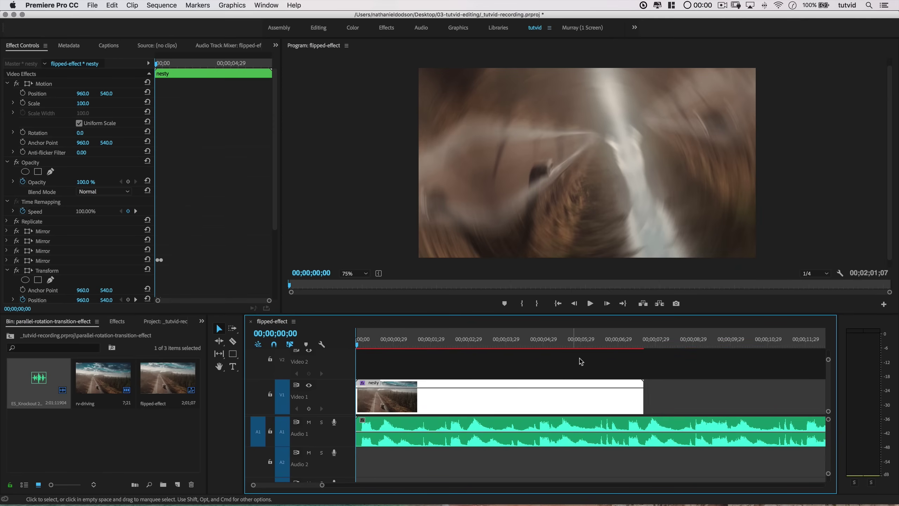
pyautogui.click(642, 346)
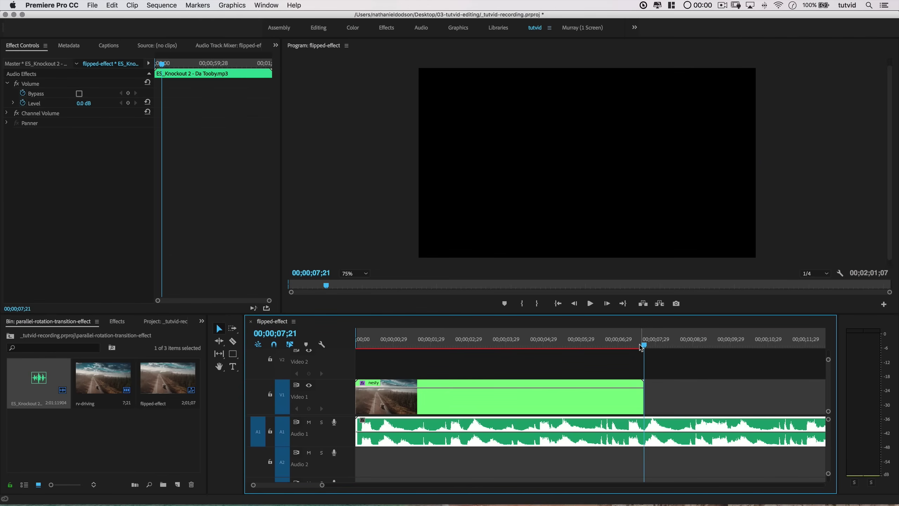
pyautogui.press('Left')
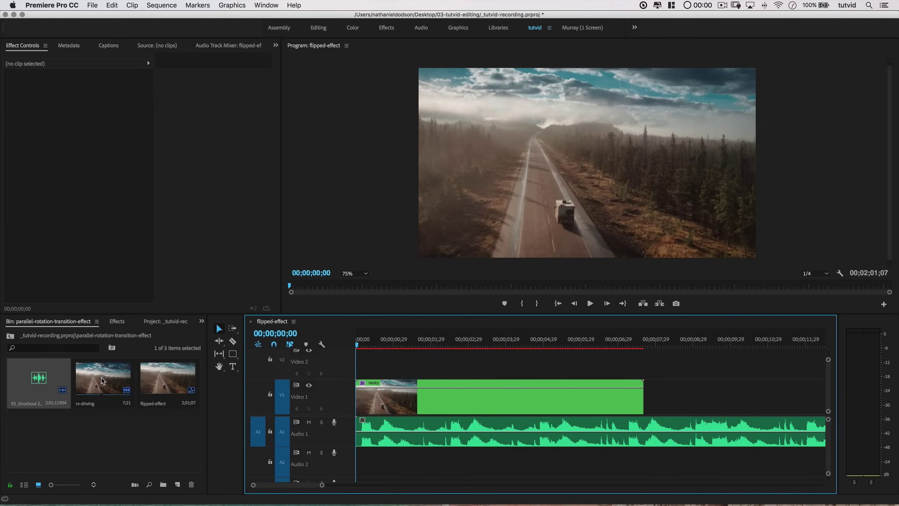
# - Create a new sequence from the rv-driving footage and name it 4K
pyautogui.click(102, 381)
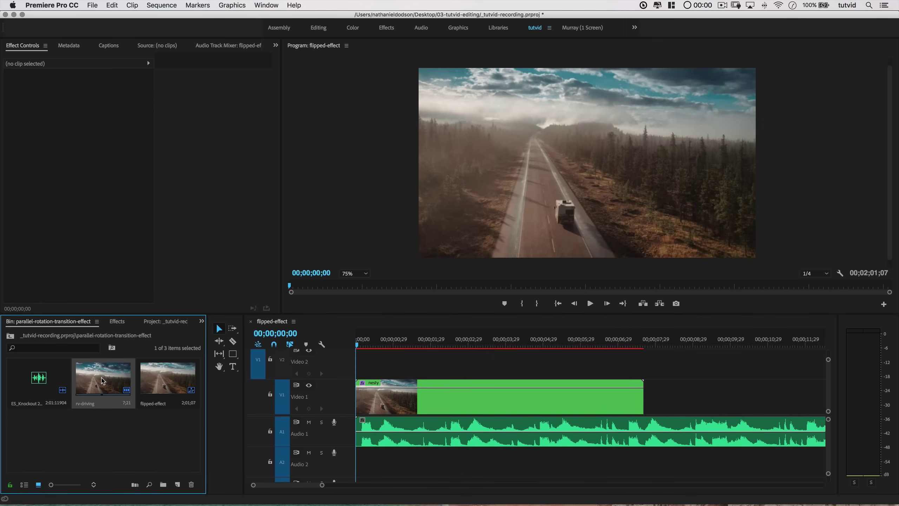
pyautogui.rightClick(102, 381)
pyautogui.click(145, 281)
pyautogui.click(19, 453)
pyautogui.write('4K')
pyautogui.press('Return')
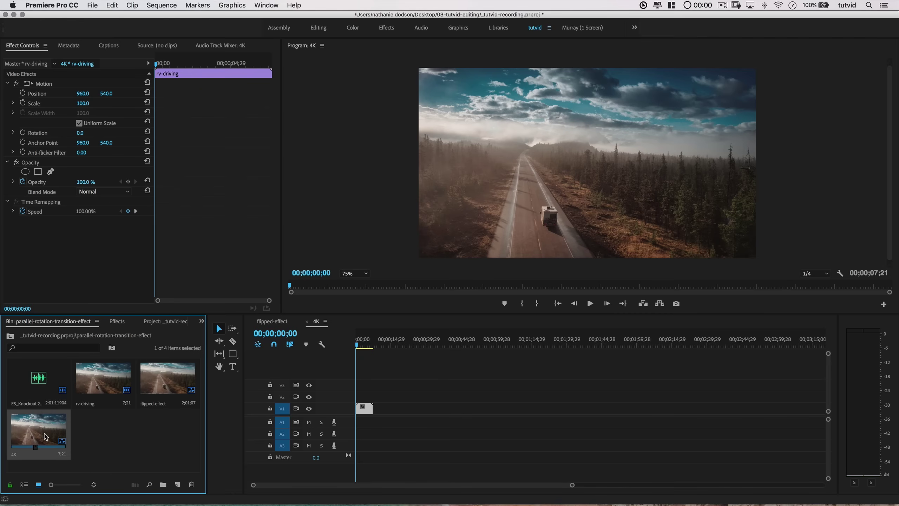
# - Set the 4K sequence to 29.97 fps with a 5760×3240 frame size
pyautogui.click(161, 5)
pyautogui.click(168, 16)
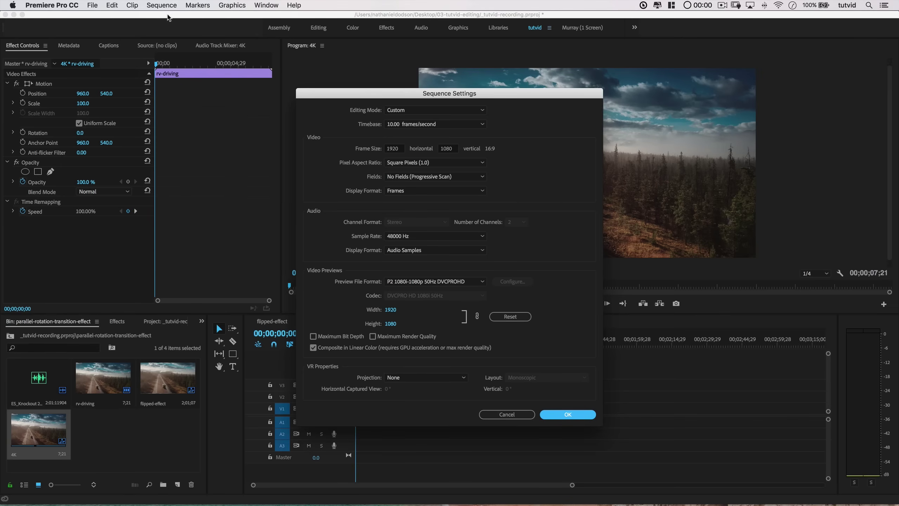
pyautogui.click(401, 127)
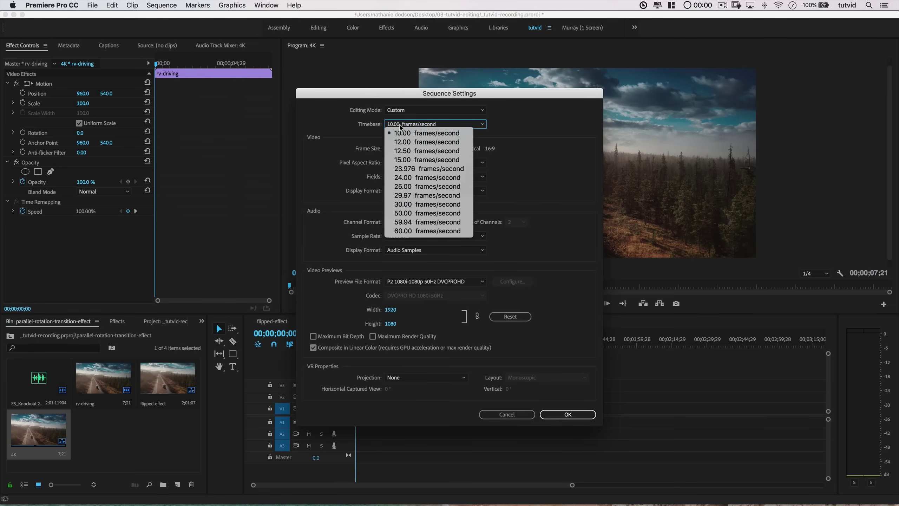
pyautogui.click(410, 195)
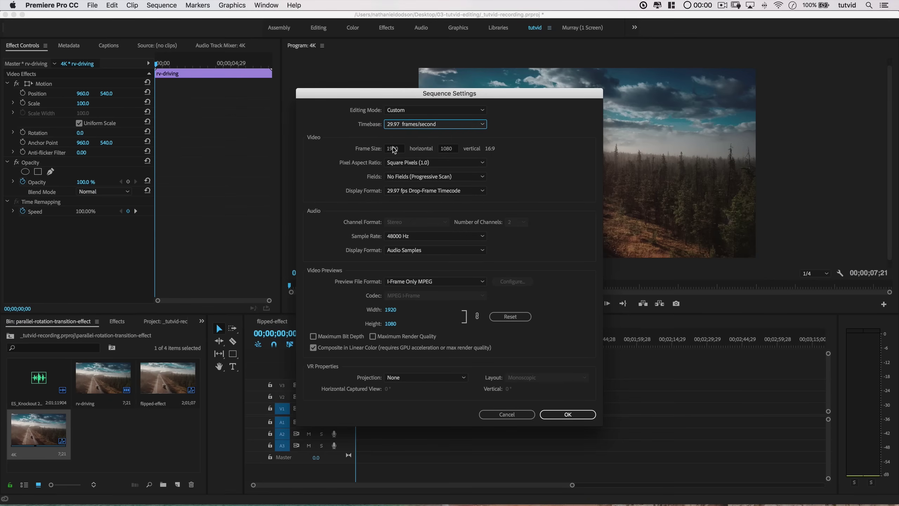
pyautogui.doubleClick(394, 149)
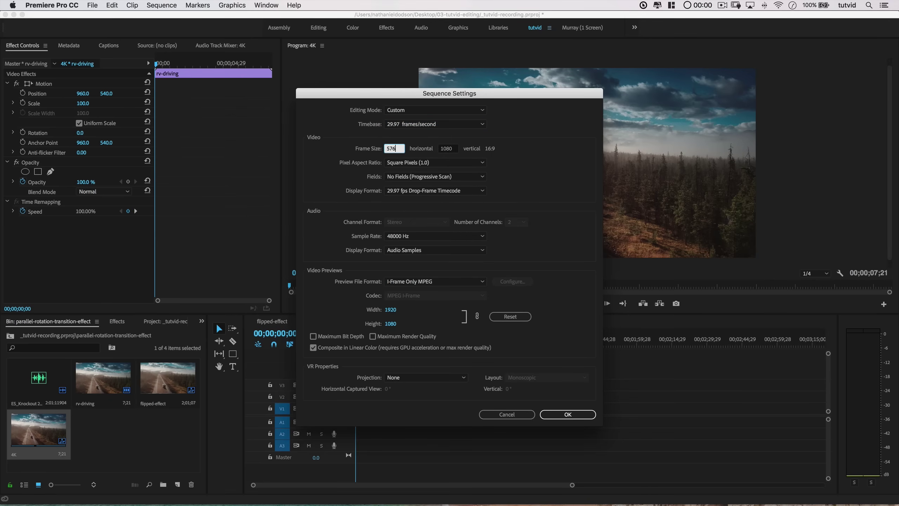
pyautogui.press('Tab')
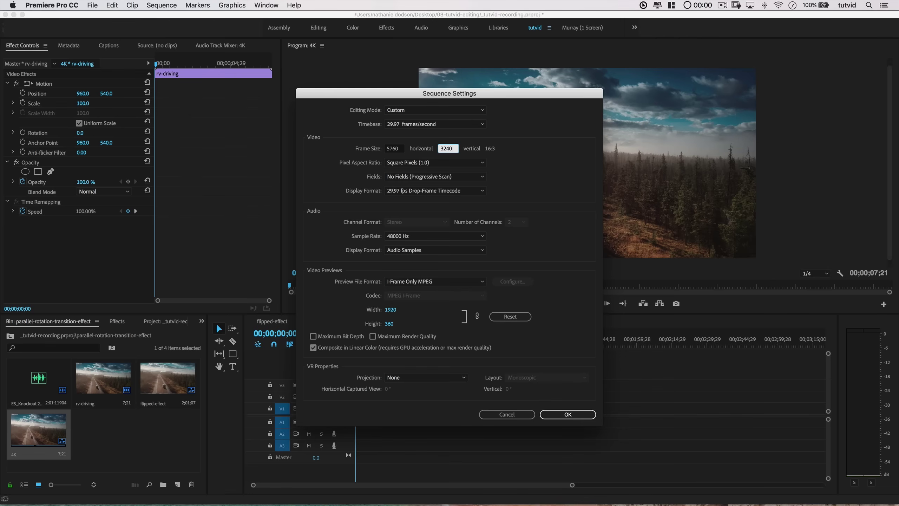
pyautogui.press('Tab')
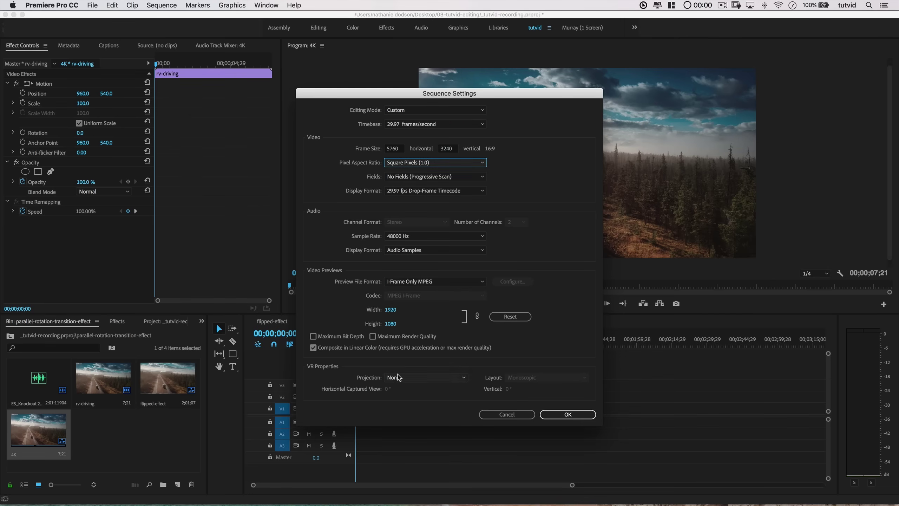
pyautogui.click(567, 414)
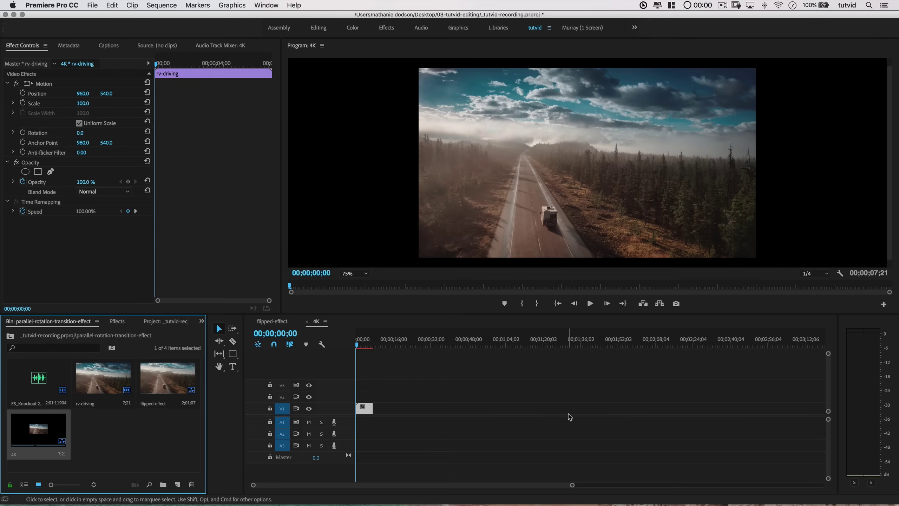
# - Zoom the Program monitor to 25% and apply Scale to Frame Size to rv-driving
pyautogui.click(354, 273)
pyautogui.click(367, 296)
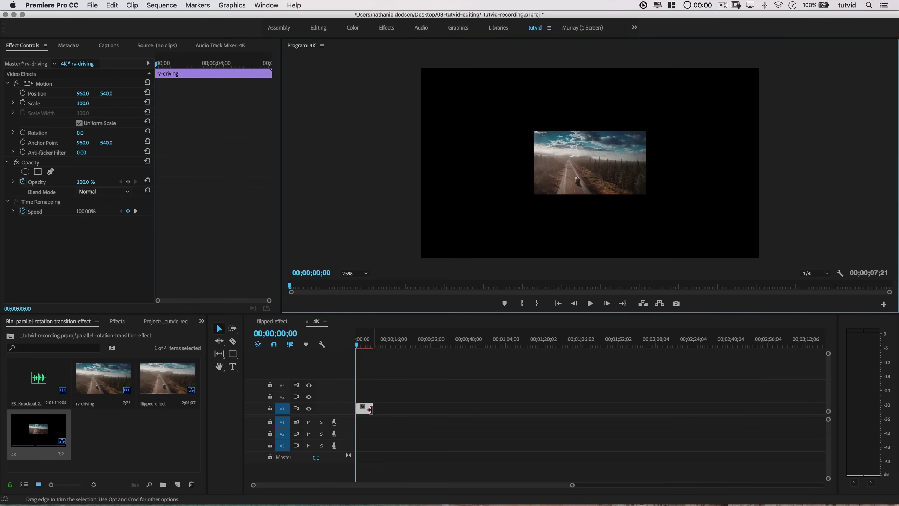
pyautogui.click(364, 418)
pyautogui.scroll(5, 363, 418)
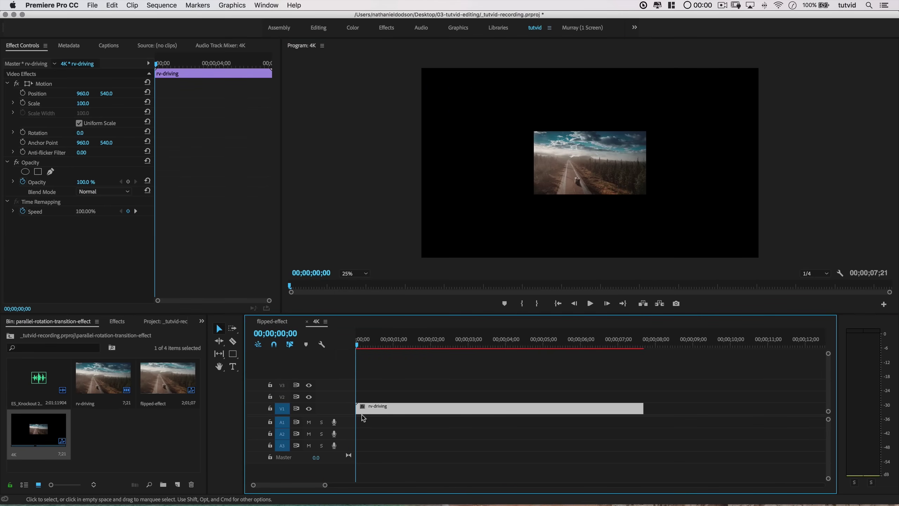
pyautogui.rightClick(386, 416)
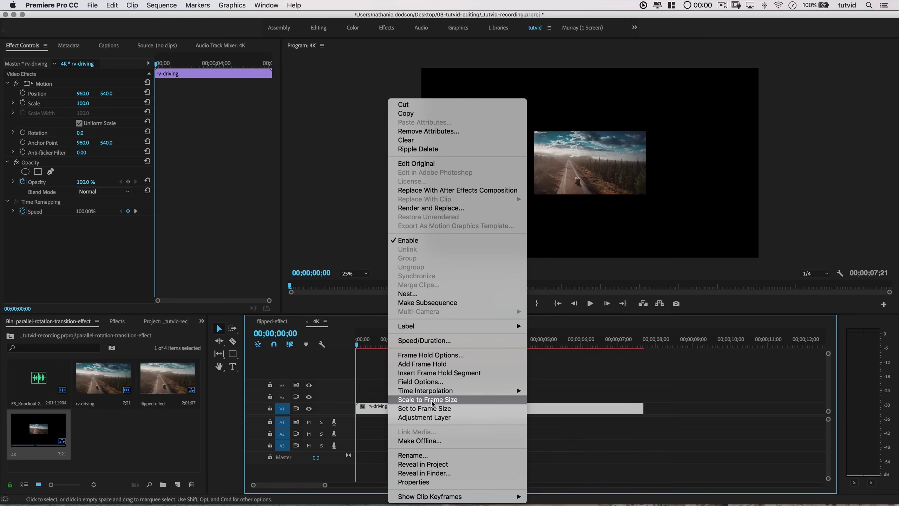
pyautogui.click(432, 402)
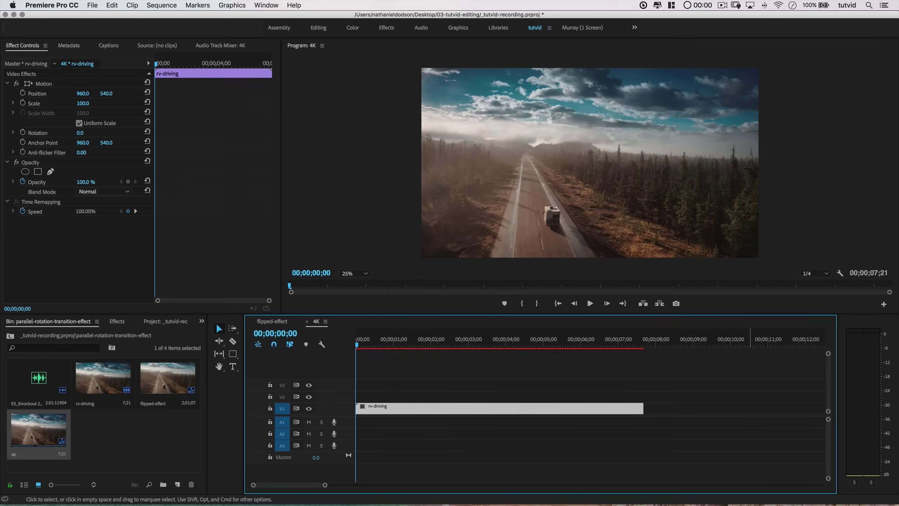
# - Copy the Replicate, four Mirror and Transform effects from nesty in flipped-effect
pyautogui.click(272, 321)
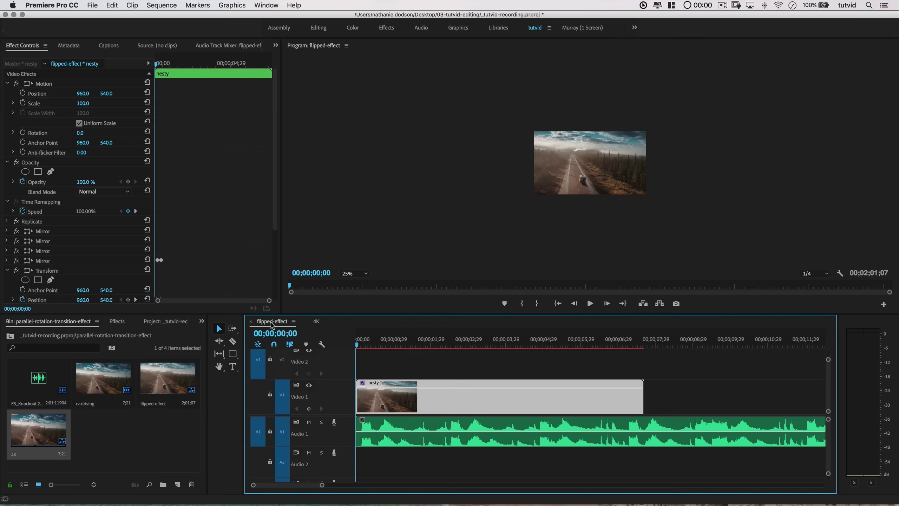
pyautogui.click(7, 270)
pyautogui.click(50, 223)
pyautogui.keyDown('super'); pyautogui.click(51, 231); pyautogui.keyUp('super')
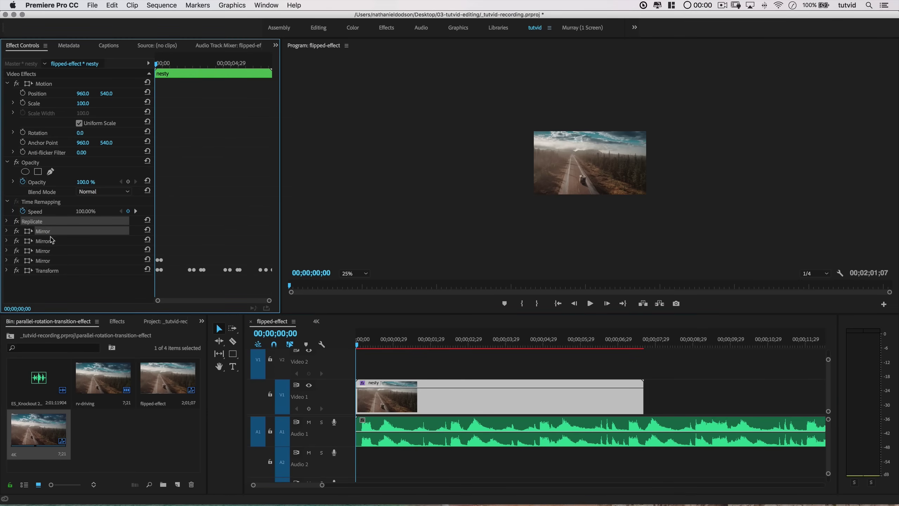
pyautogui.keyDown('super'); pyautogui.click(50, 241); pyautogui.keyUp('super')
pyautogui.keyDown('super'); pyautogui.click(51, 251); pyautogui.keyUp('super')
pyautogui.keyDown('super'); pyautogui.click(54, 260); pyautogui.keyUp('super')
pyautogui.keyDown('super'); pyautogui.click(59, 270); pyautogui.keyUp('super')
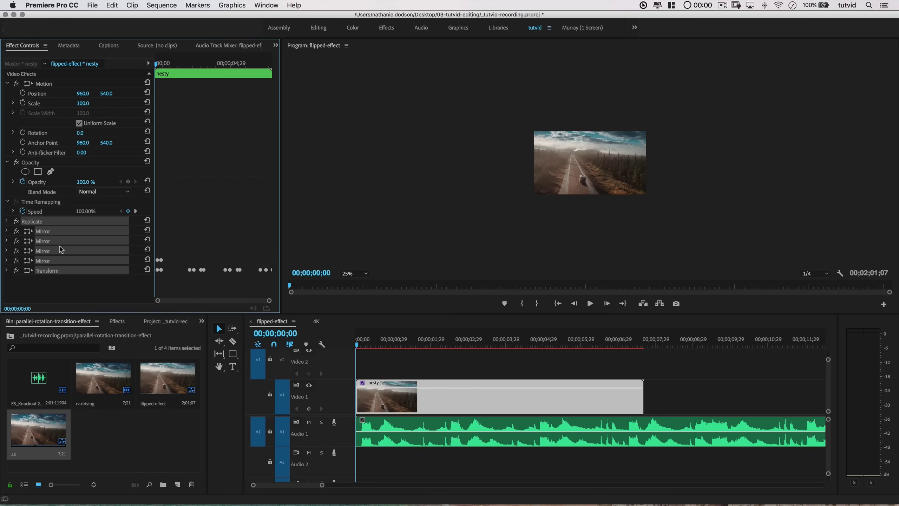
pyautogui.rightClick(58, 245)
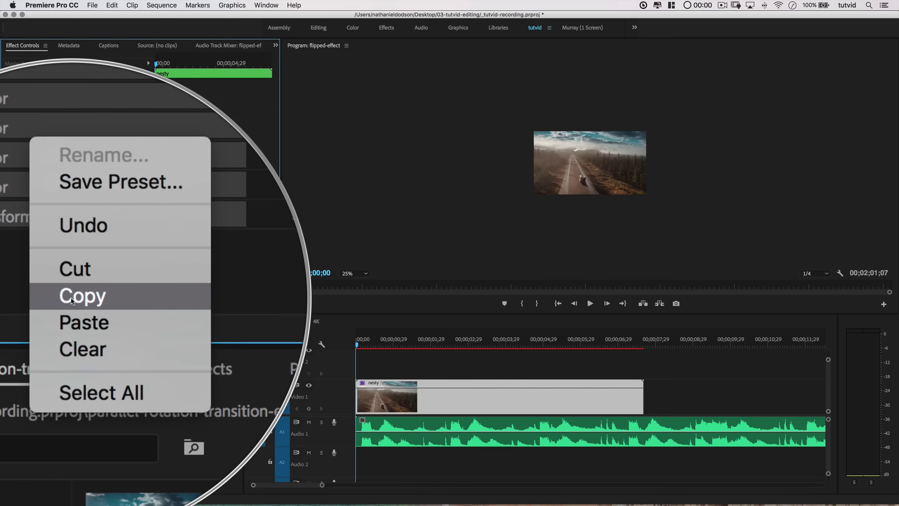
pyautogui.click(73, 297)
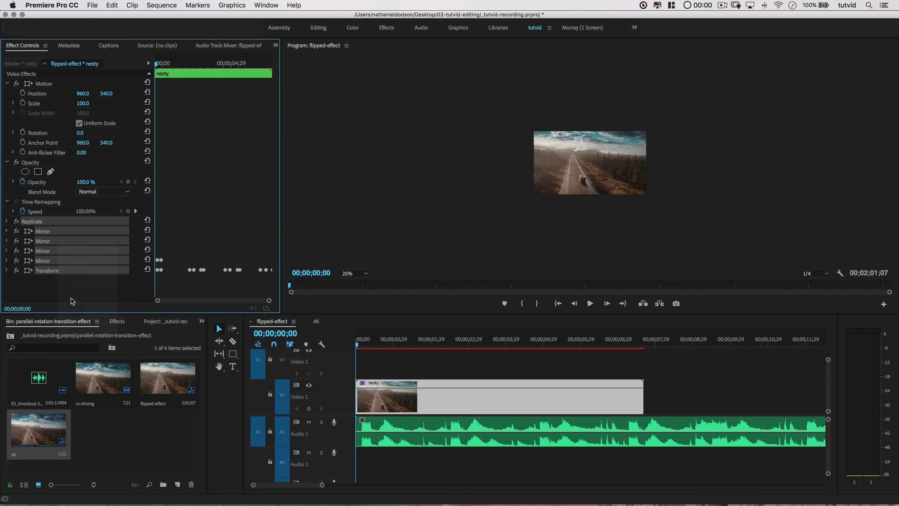
# - Paste the copied effects onto the rv-driving clip in the 4K sequence
pyautogui.click(316, 321)
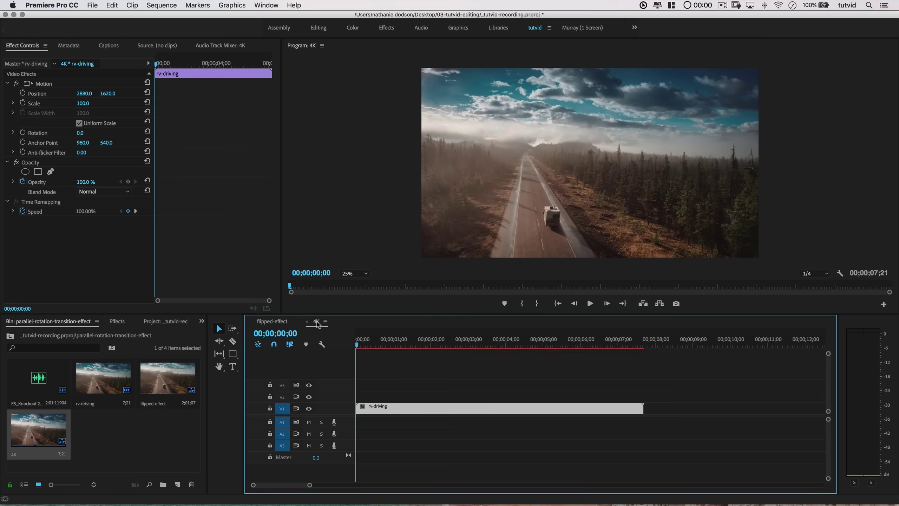
pyautogui.doubleClick(329, 407)
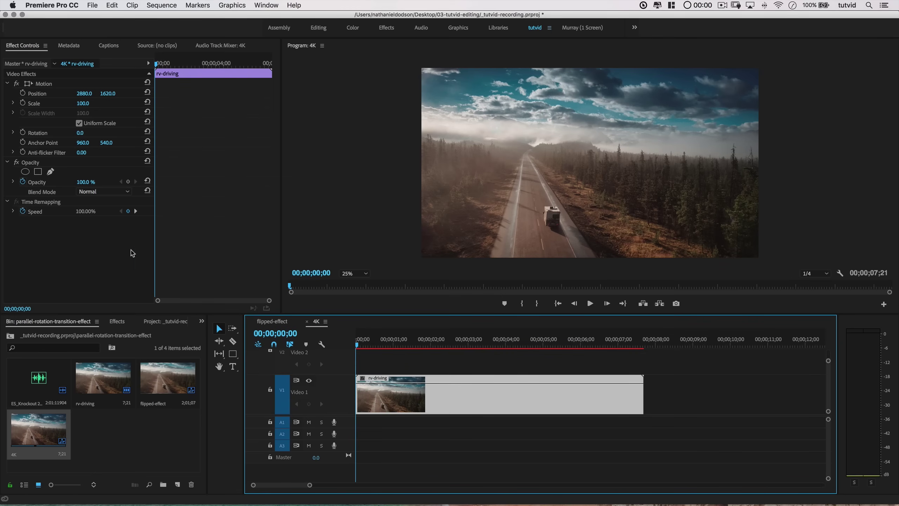
pyautogui.rightClick(42, 240)
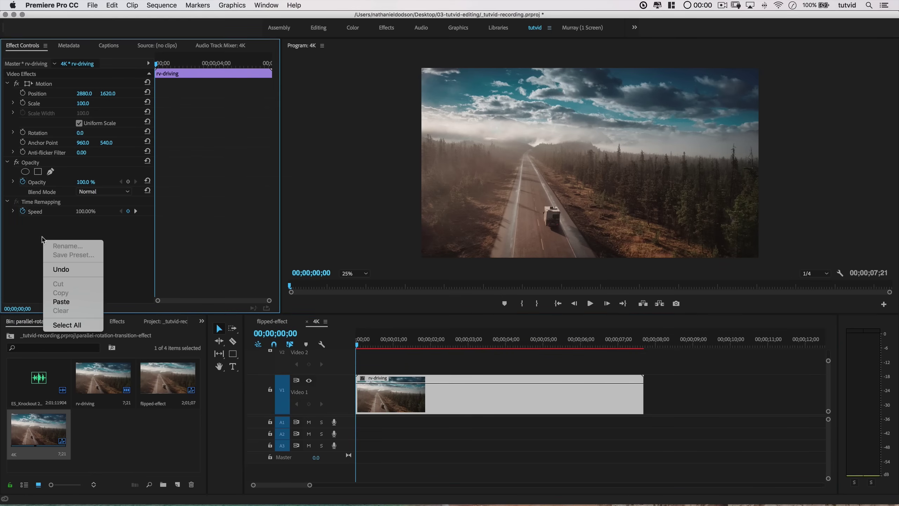
pyautogui.click(61, 301)
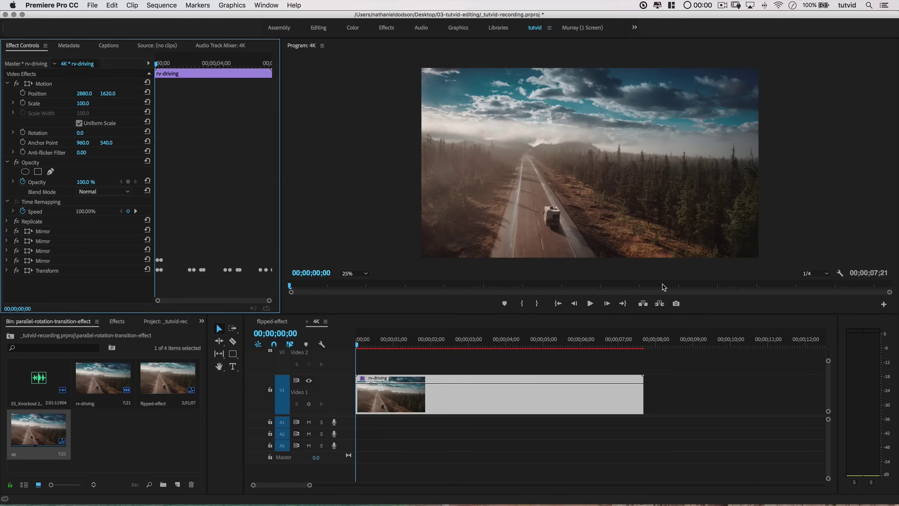
# - Set playback resolution to 1/8 and place ES_Knockout music on Audio 1
pyautogui.click(813, 273)
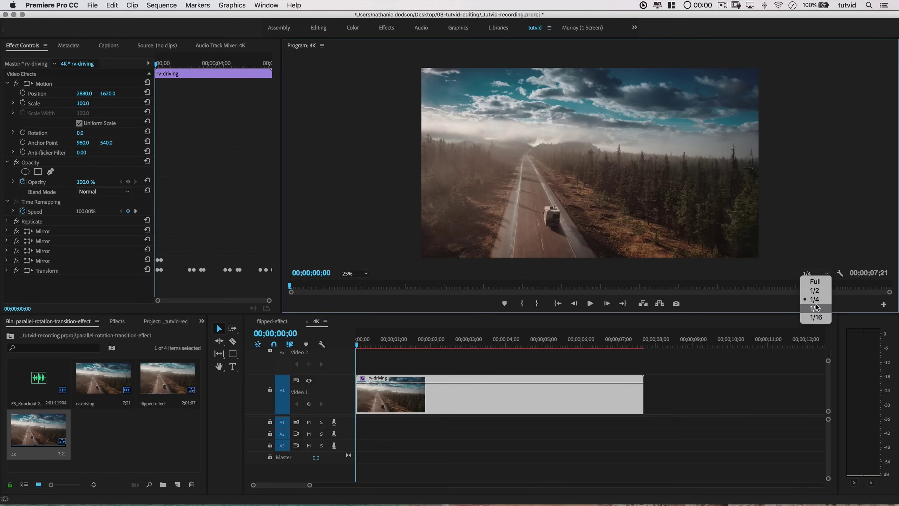
pyautogui.click(830, 286)
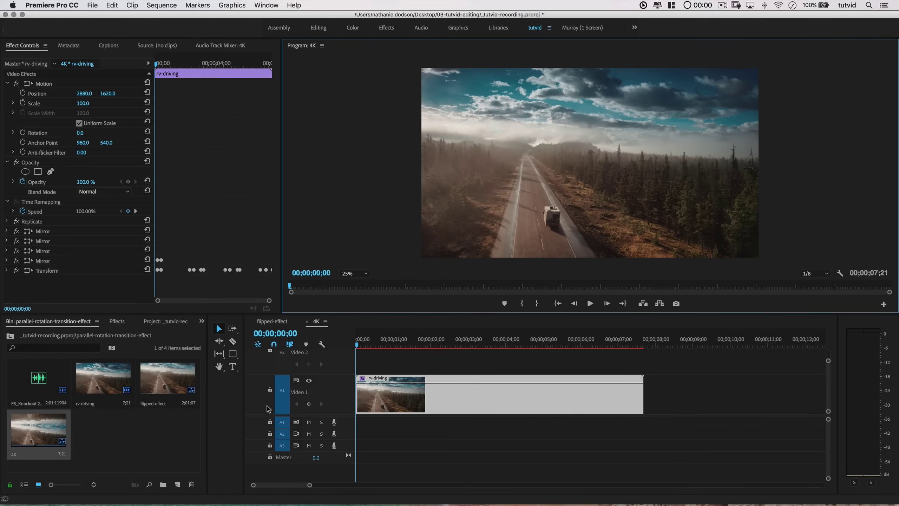
pyautogui.moveTo(29, 381); pyautogui.dragTo(355, 423)
pyautogui.doubleClick(310, 425)
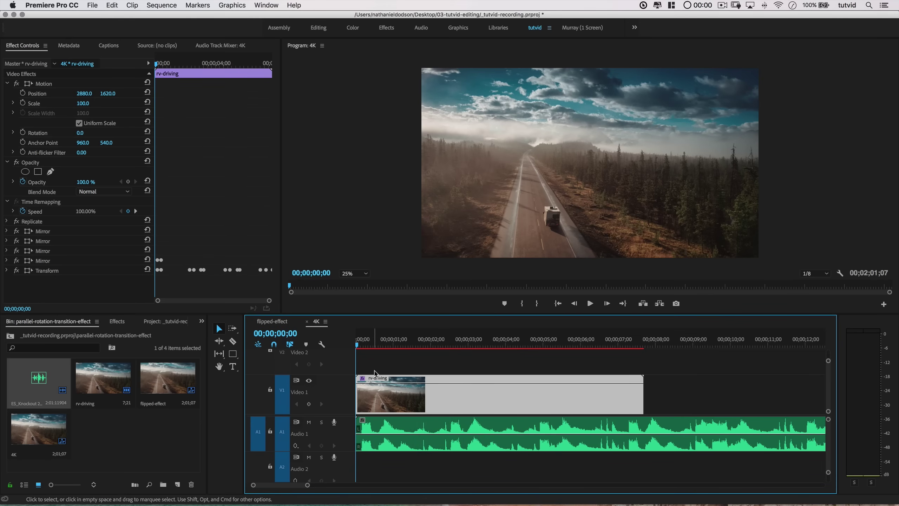
# - Open Export Media with H.264 format and the YouTube 2160p 4K preset
pyautogui.click(622, 350)
pyautogui.press('Down')
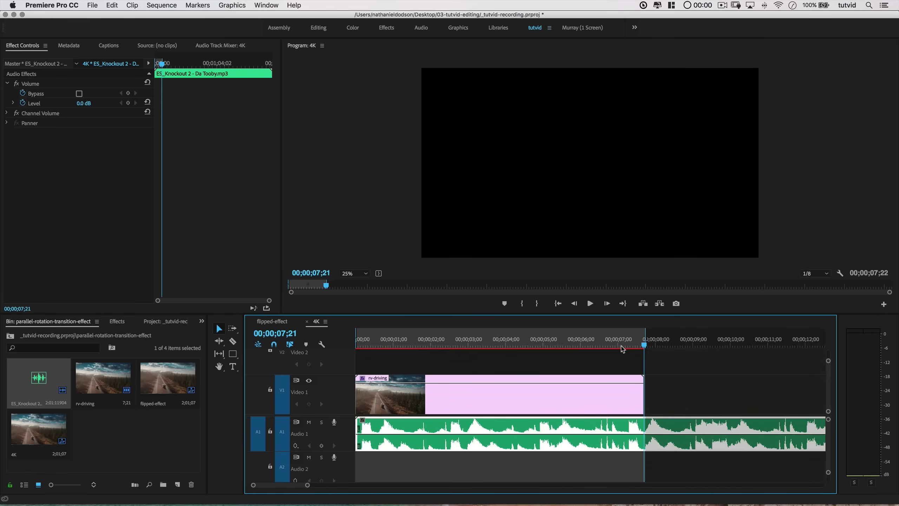
pyautogui.moveTo(380, 344); pyautogui.dragTo(349, 343)
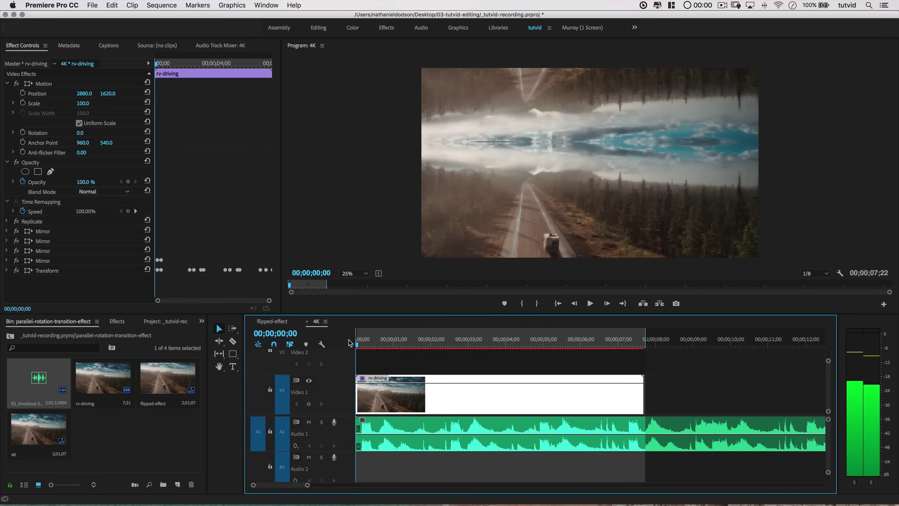
pyautogui.click(95, 5)
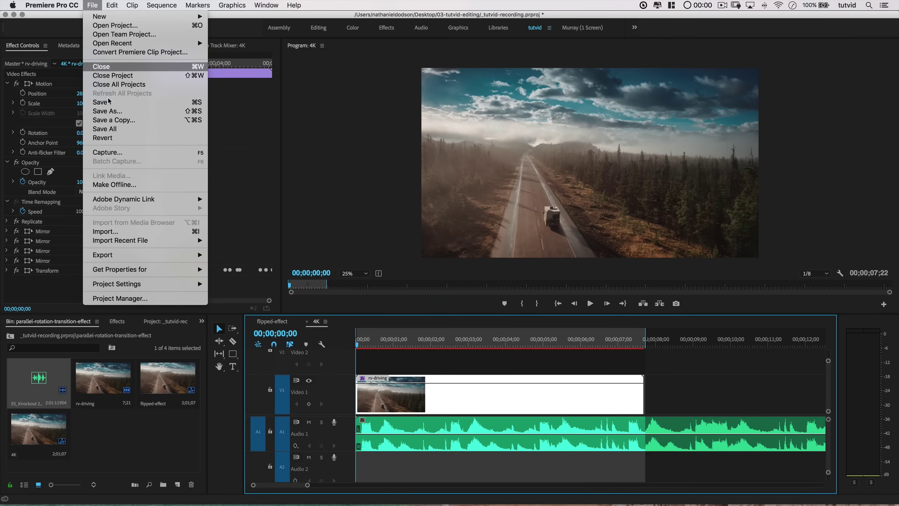
pyautogui.moveTo(191, 255)
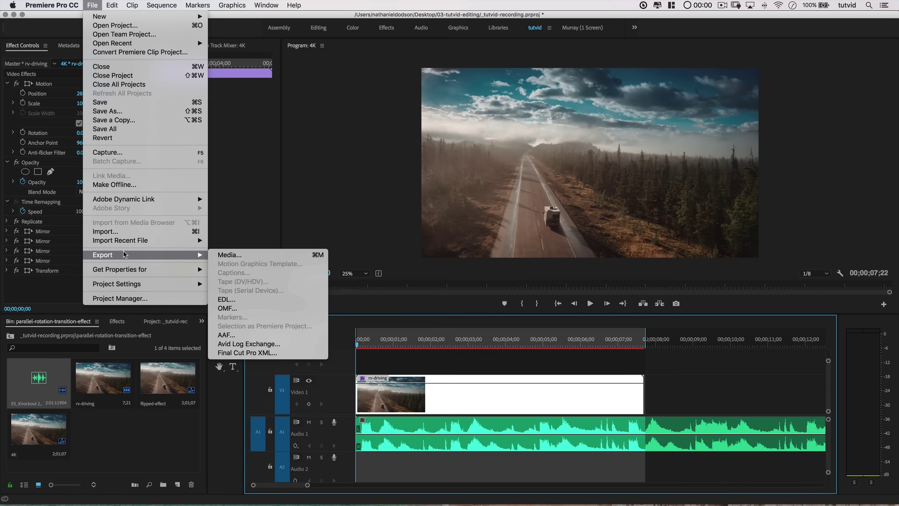
pyautogui.click(226, 256)
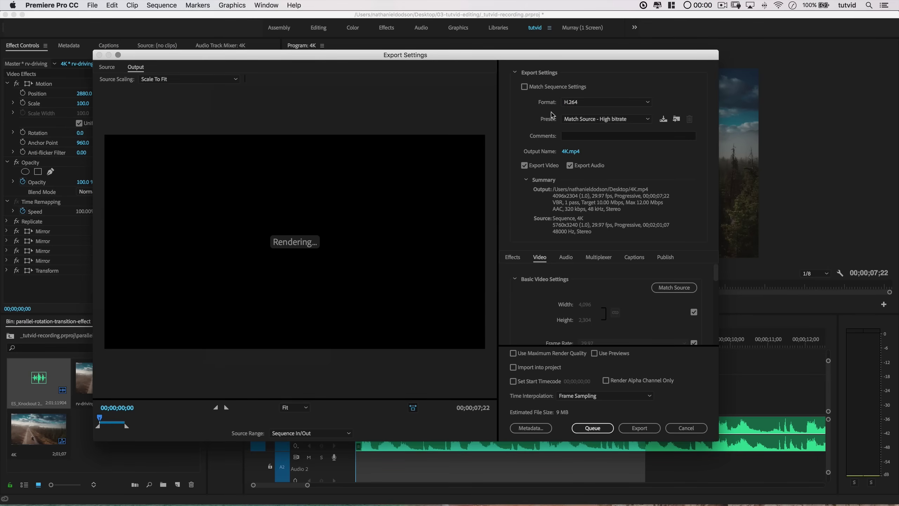
pyautogui.click(597, 103)
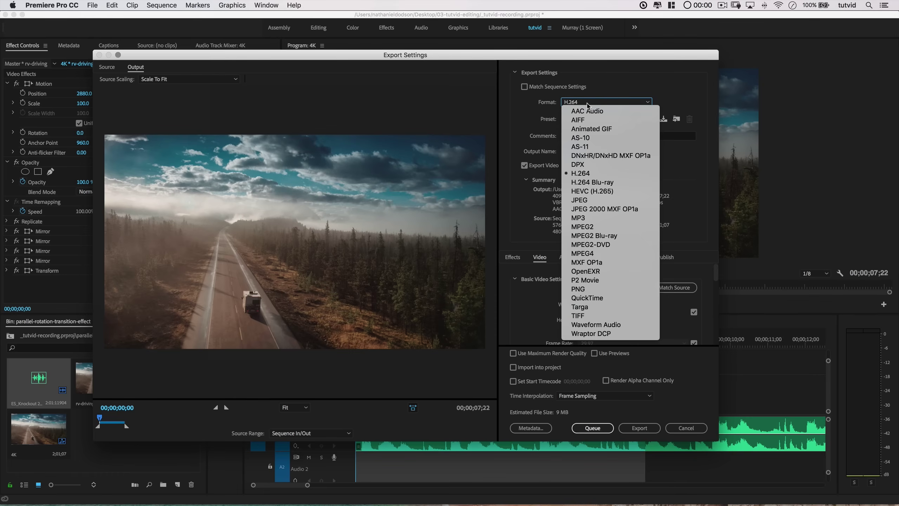
pyautogui.click(580, 174)
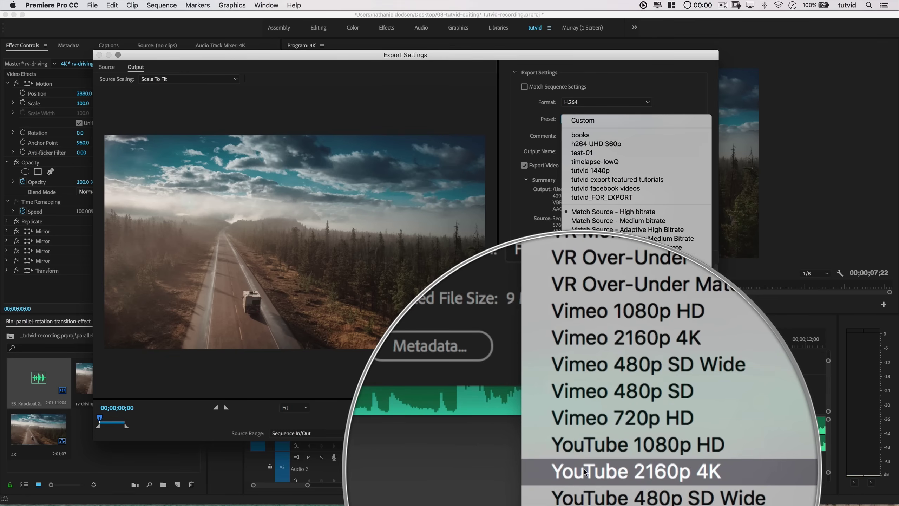
pyautogui.click(609, 469)
# - Set the target bitrate to 50 Mbps and export 4K.mp4
pyautogui.scroll(-5, 627, 313)
pyautogui.click(690, 299)
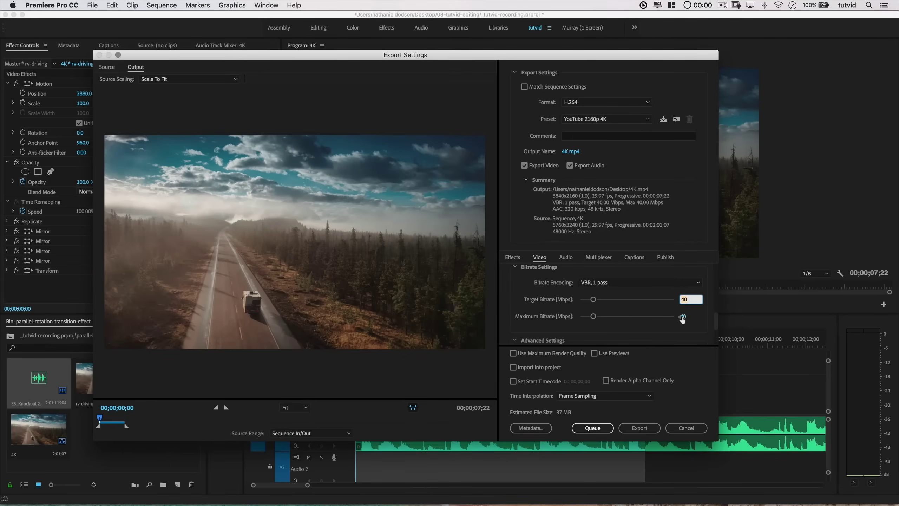
pyautogui.write('50')
pyautogui.press('Return')
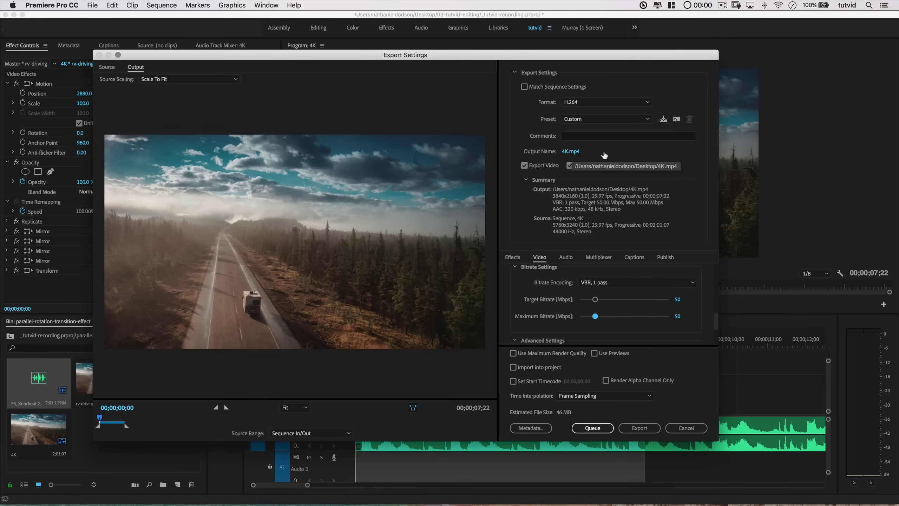
pyautogui.click(639, 428)
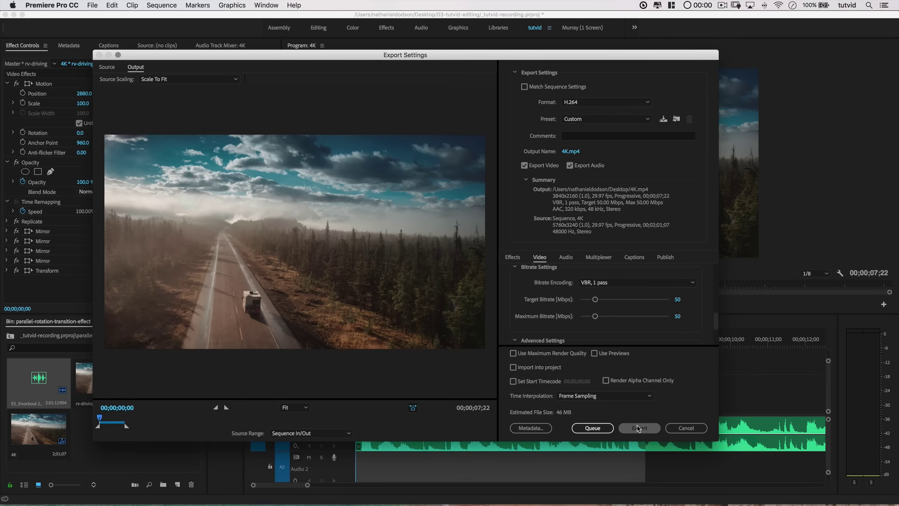